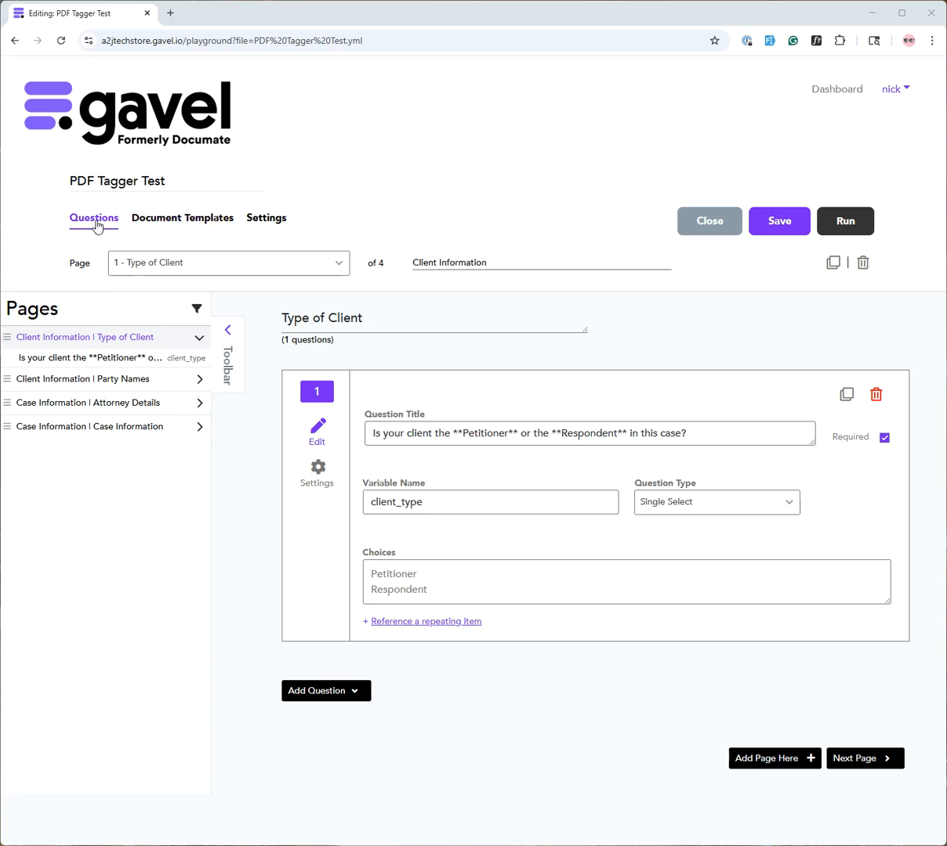
Switch the PDF Tagger Test workflow editor to its Document Templates section
left_click(174, 224)
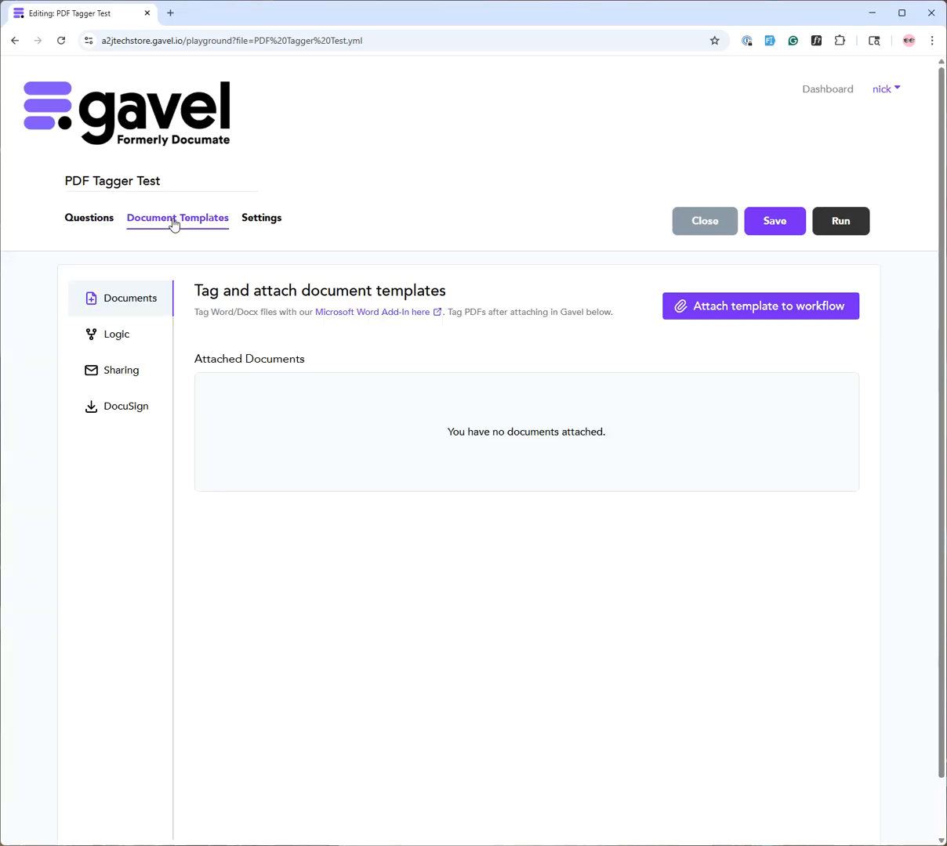
Upload the 'fl120 updated' PDF from the computer as a new workflow template
left_click(742, 308)
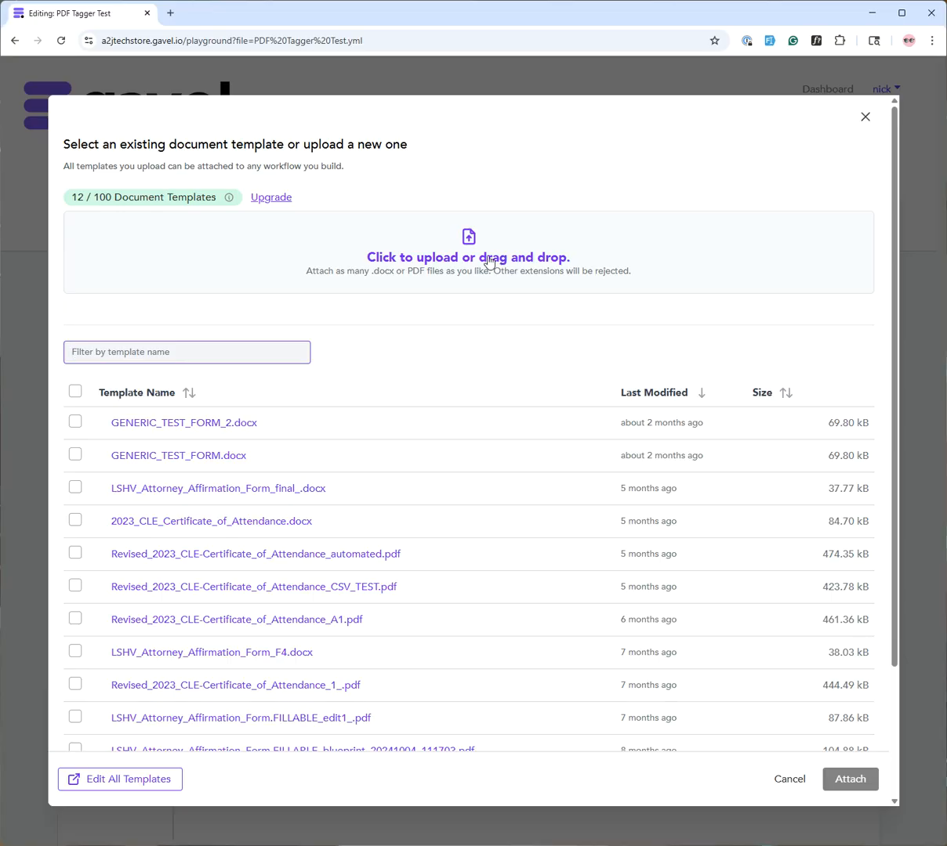
left_click(488, 260)
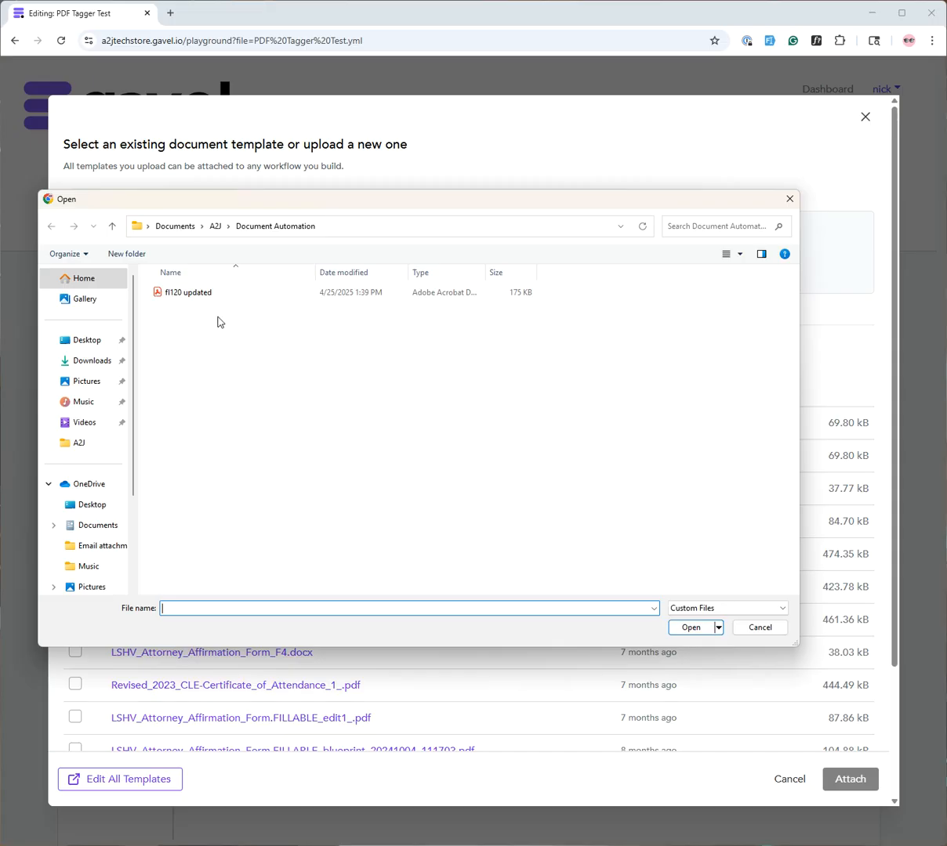
left_click(202, 294)
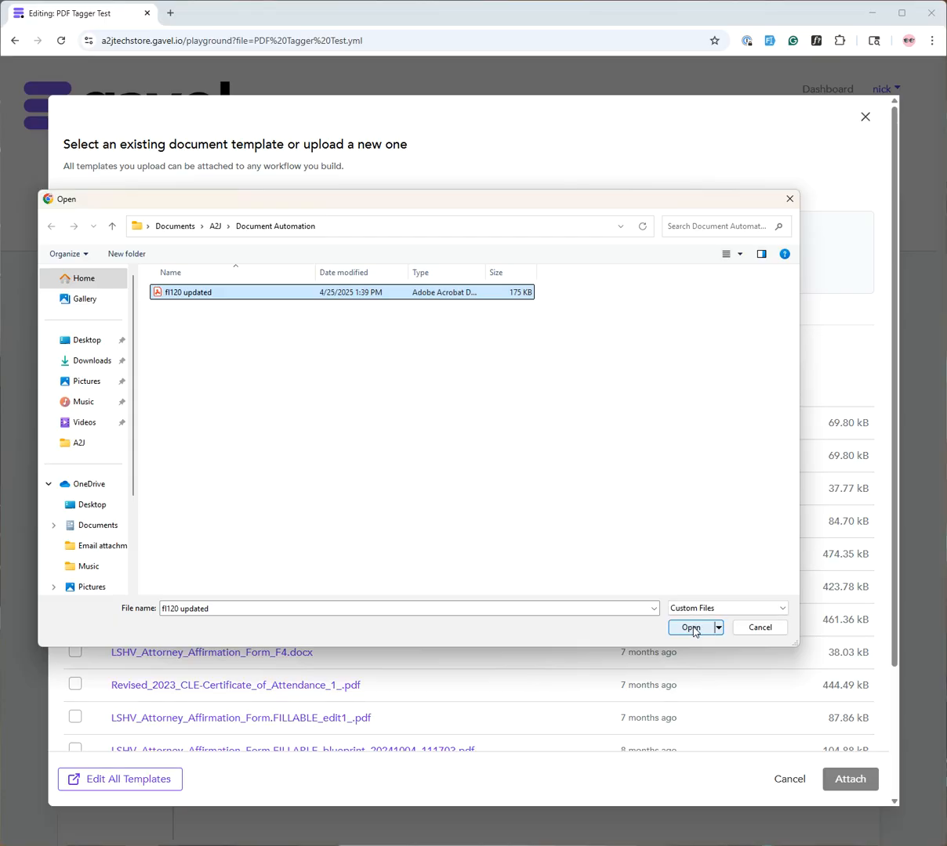
left_click(693, 629)
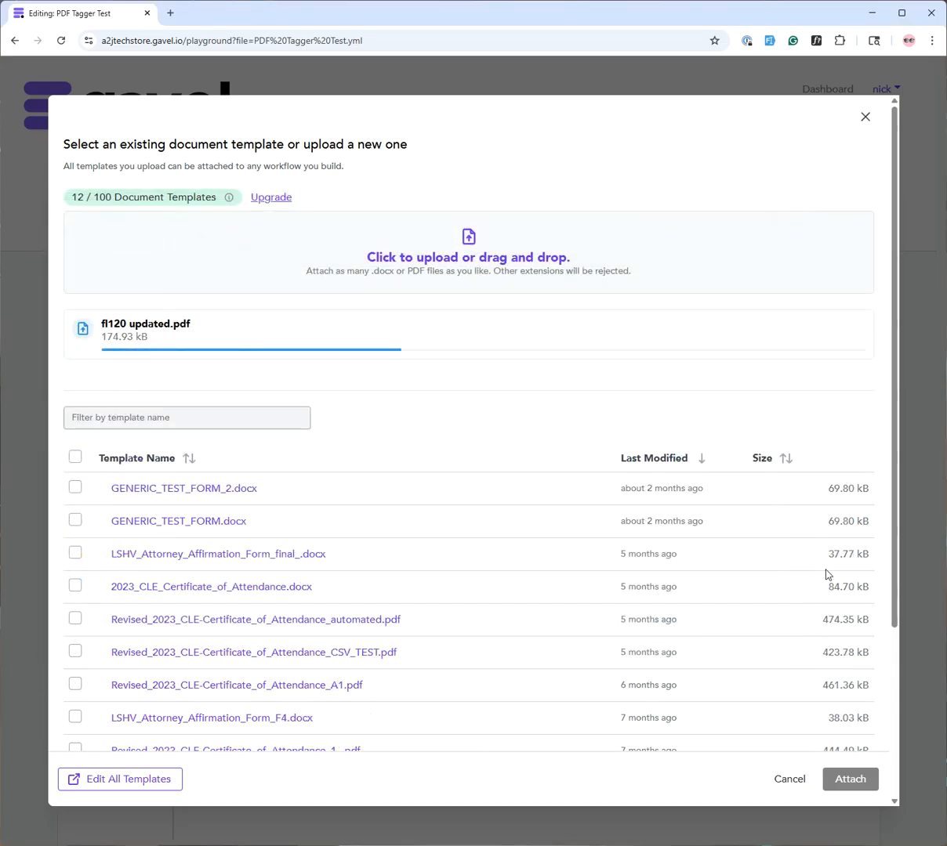
Attach the uploaded Fl 120 Updated template to the workflow and save it
left_click(846, 781)
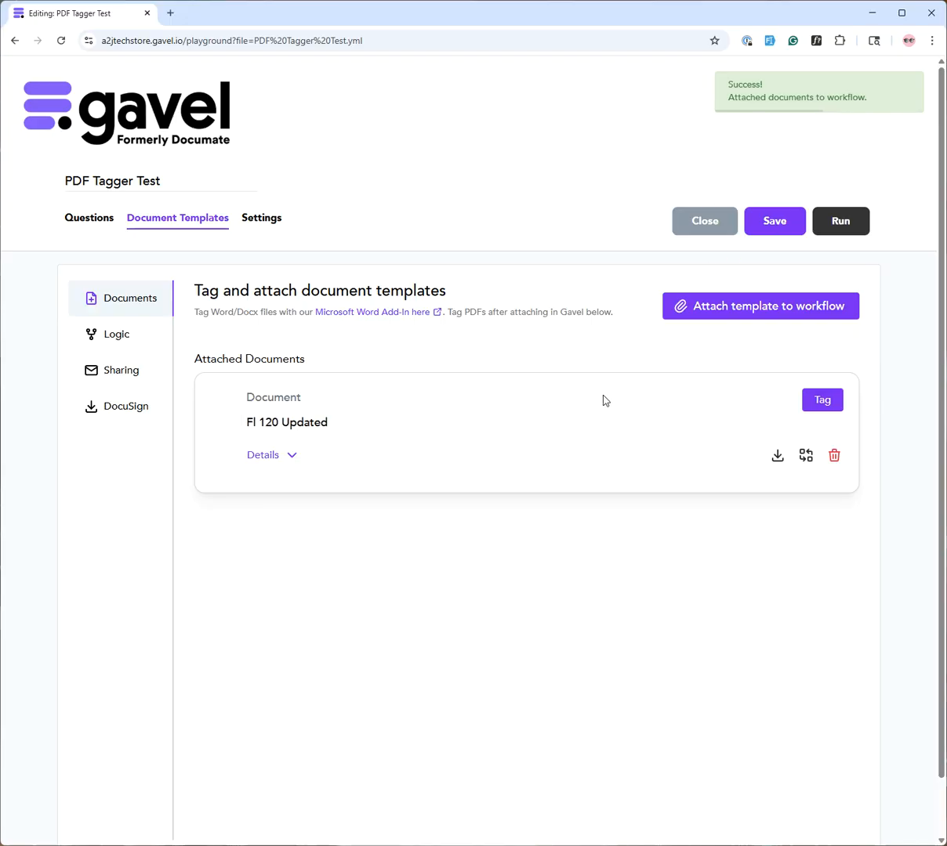
left_click(779, 222)
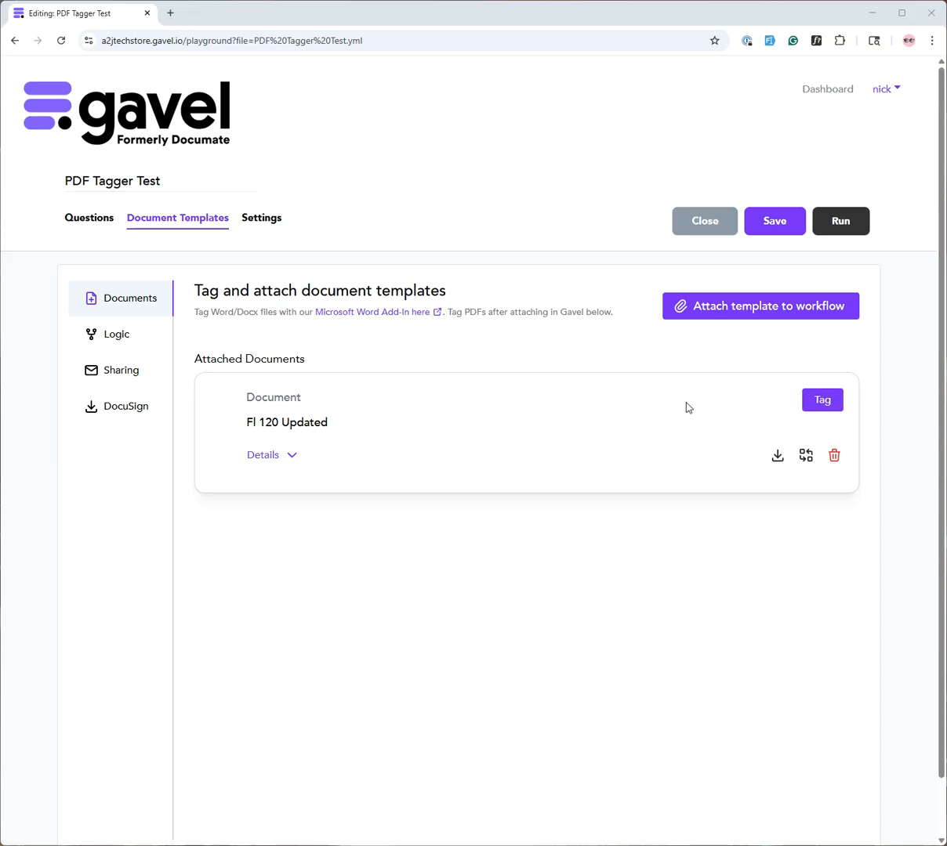
Open Fl 120 Updated for tagging and link the attorney NAME field to attorney_name
left_click(822, 401)
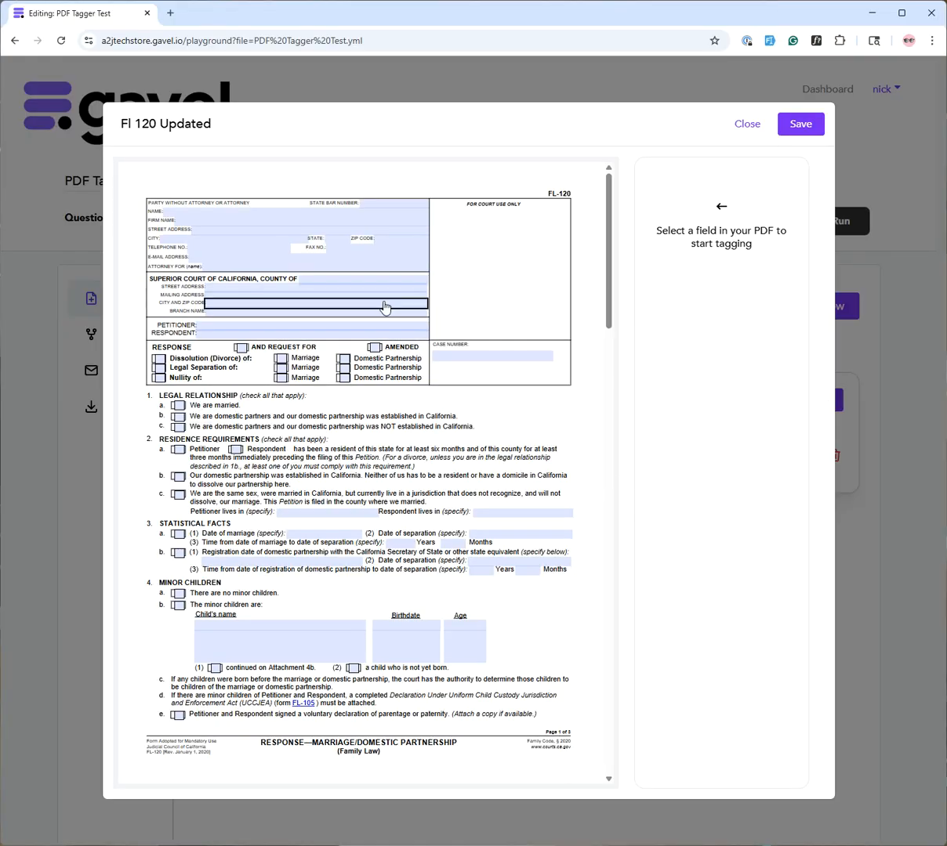
left_click(231, 216)
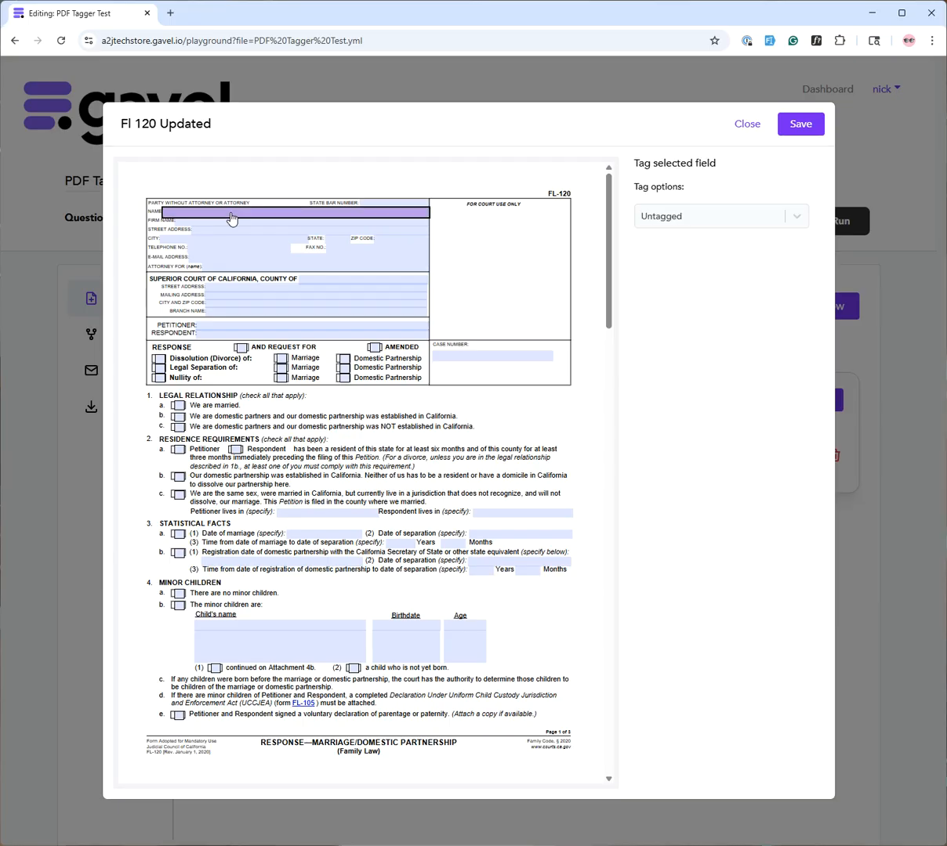
left_click(797, 220)
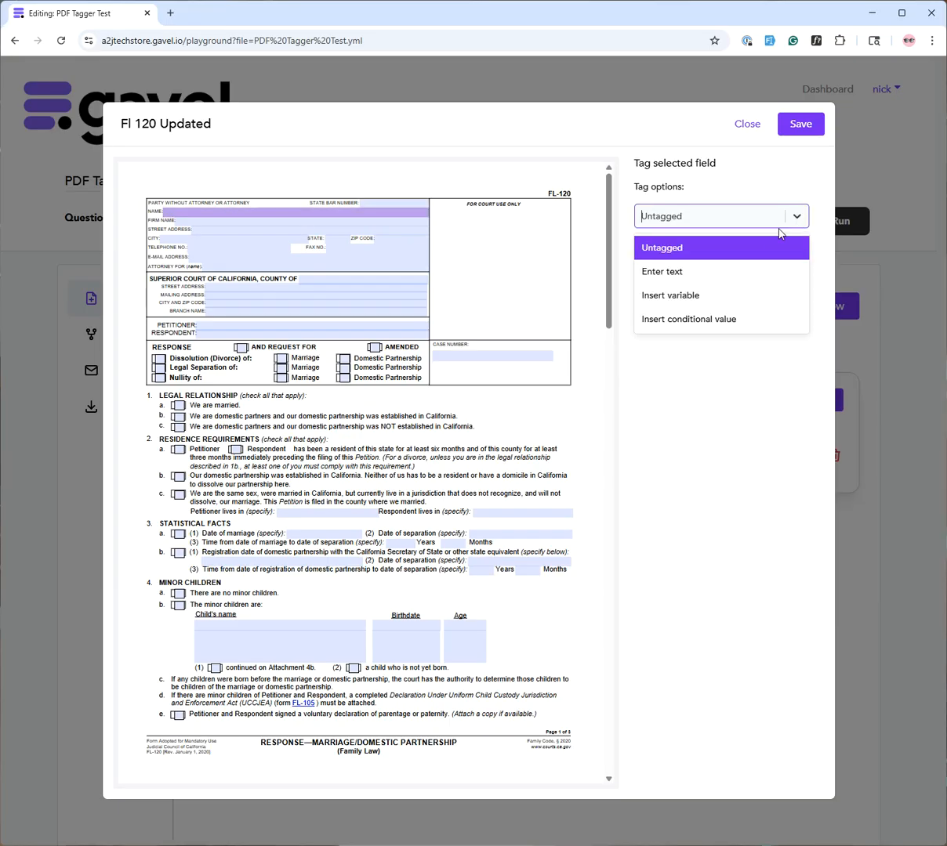
left_click(680, 298)
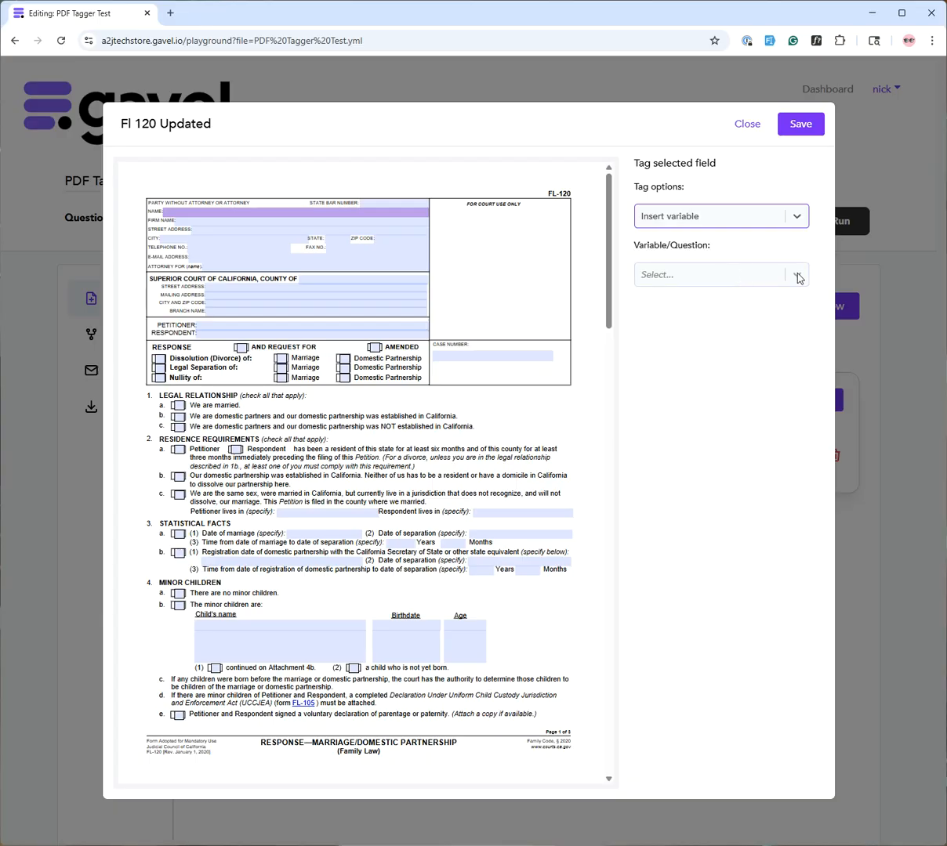
left_click(799, 278)
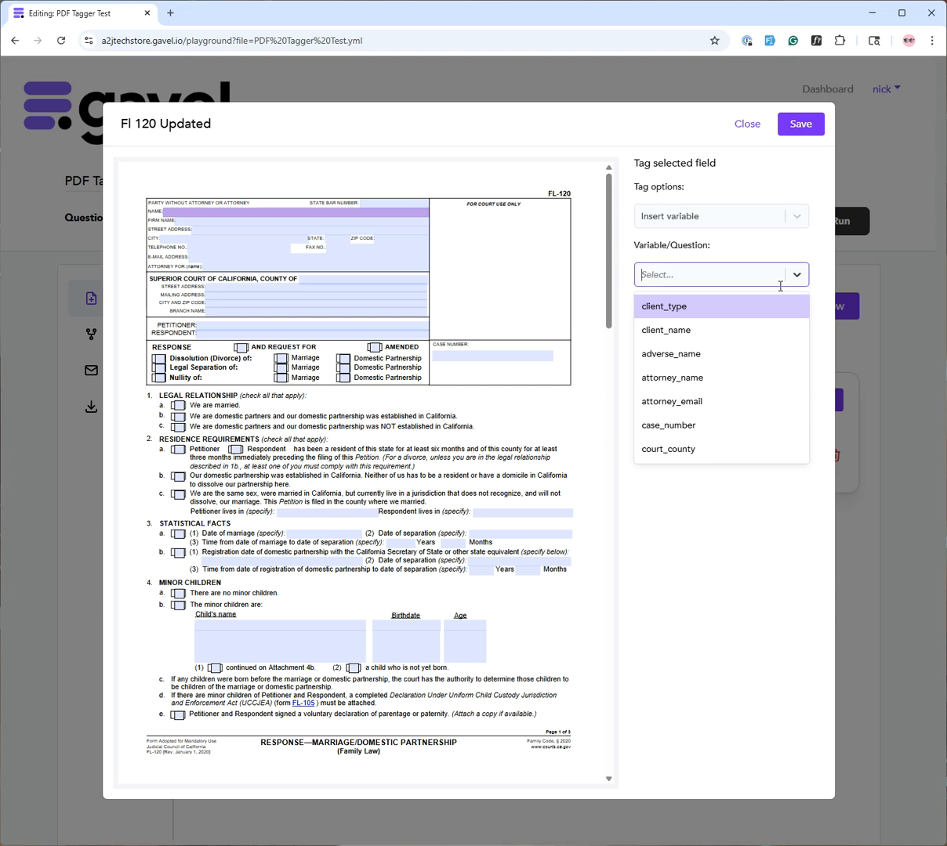
left_click(700, 381)
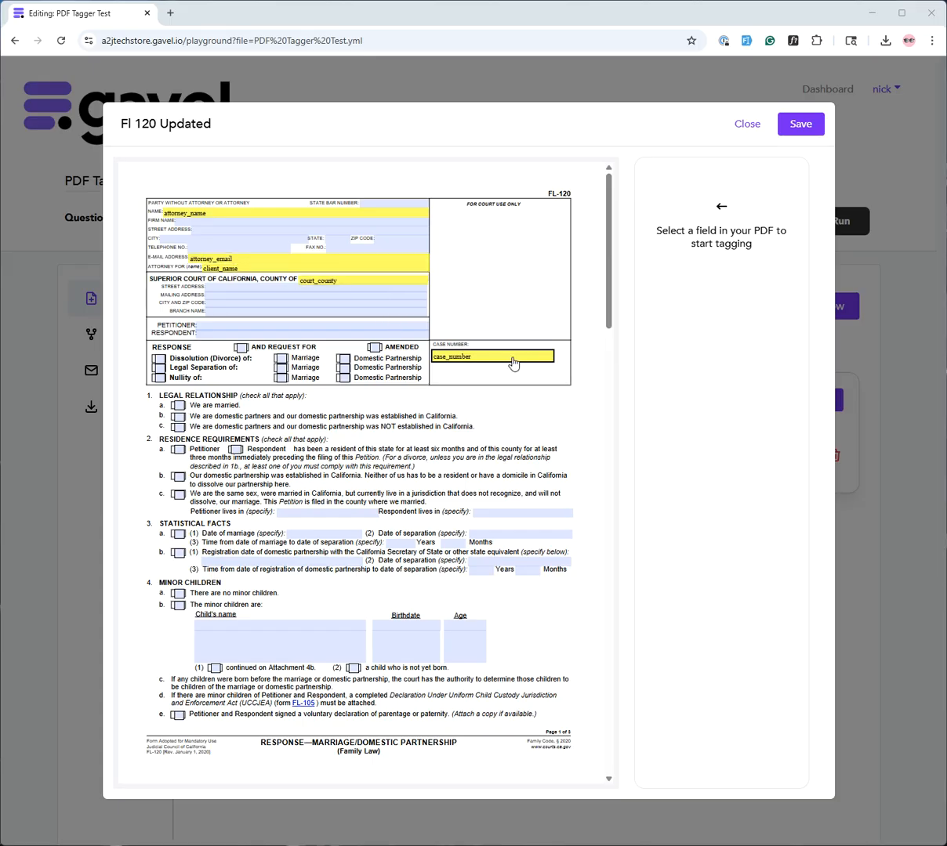
left_click(233, 221)
Give the FIRM NAME field the fixed text 'The Law Foiirm' and save the PDF tags
left_click(794, 216)
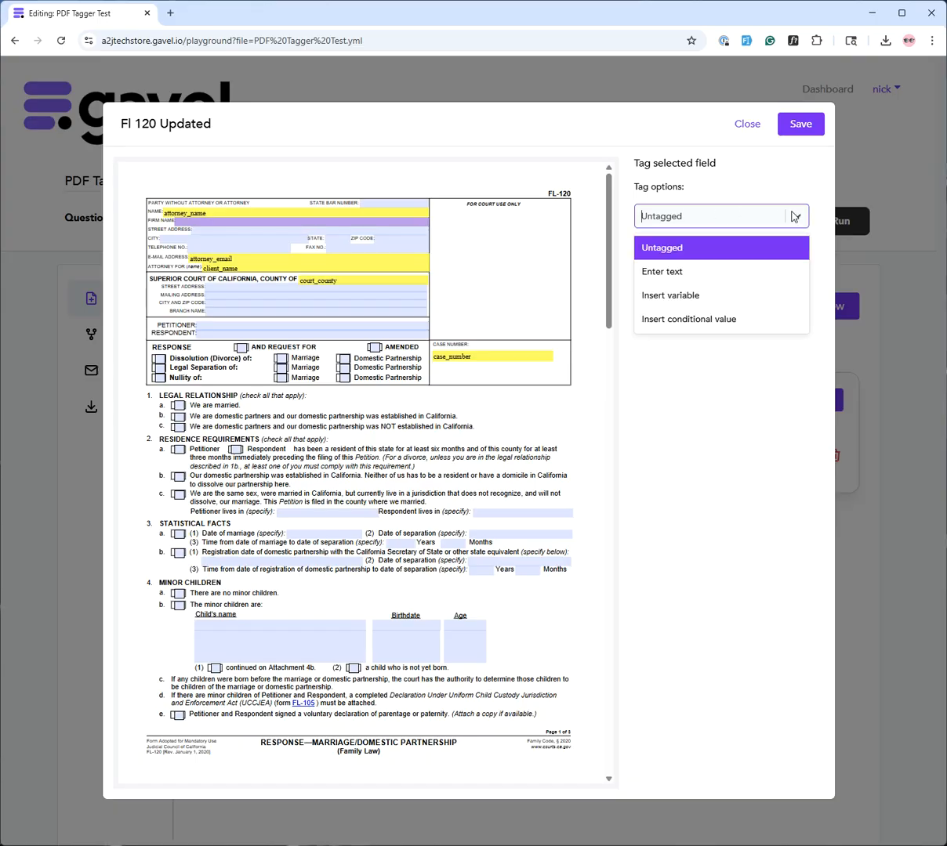
left_click(710, 271)
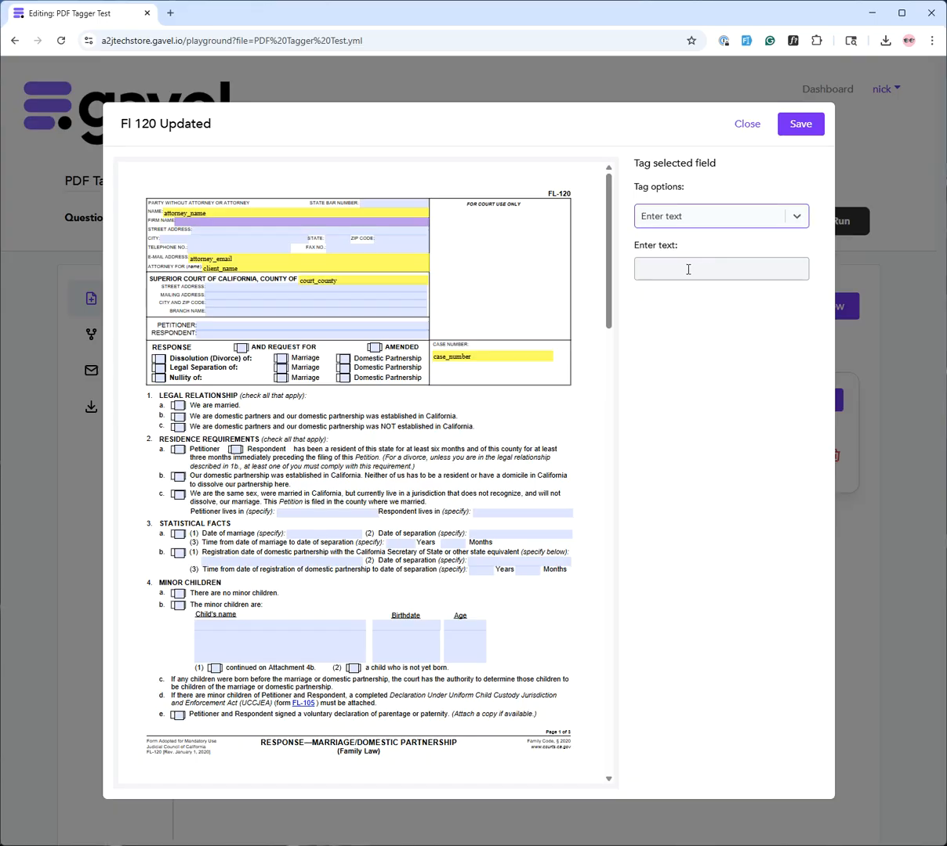
left_click(671, 268)
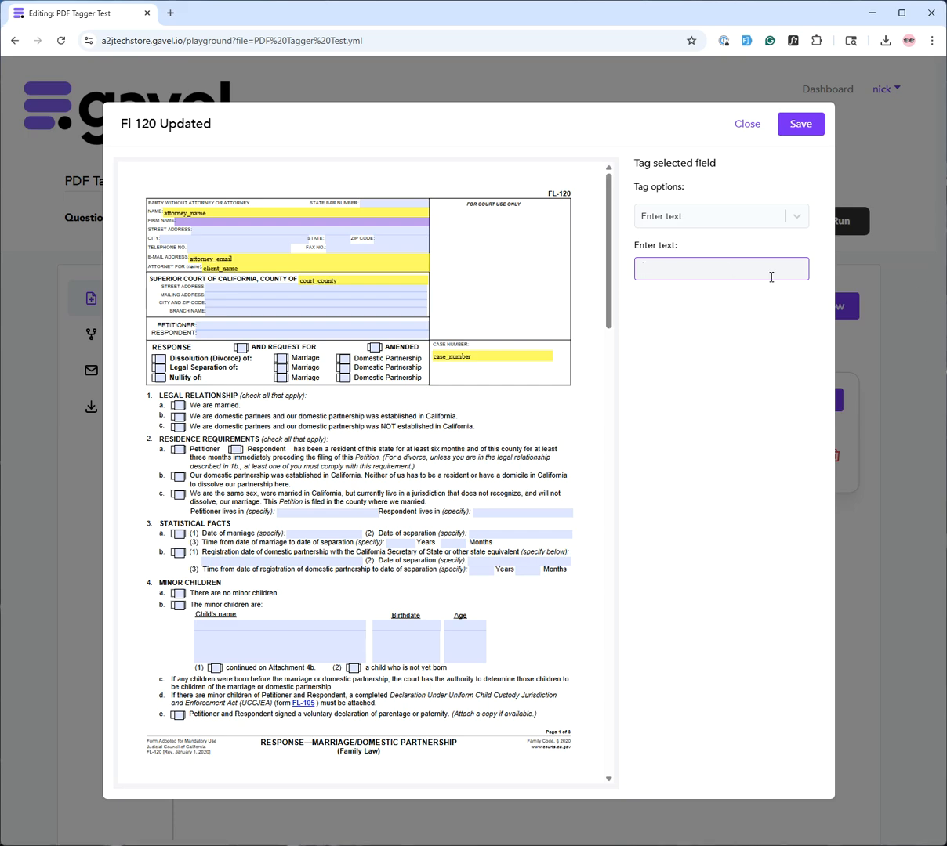
type("The ")
type("Law Foi")
type("irm")
left_click(312, 236)
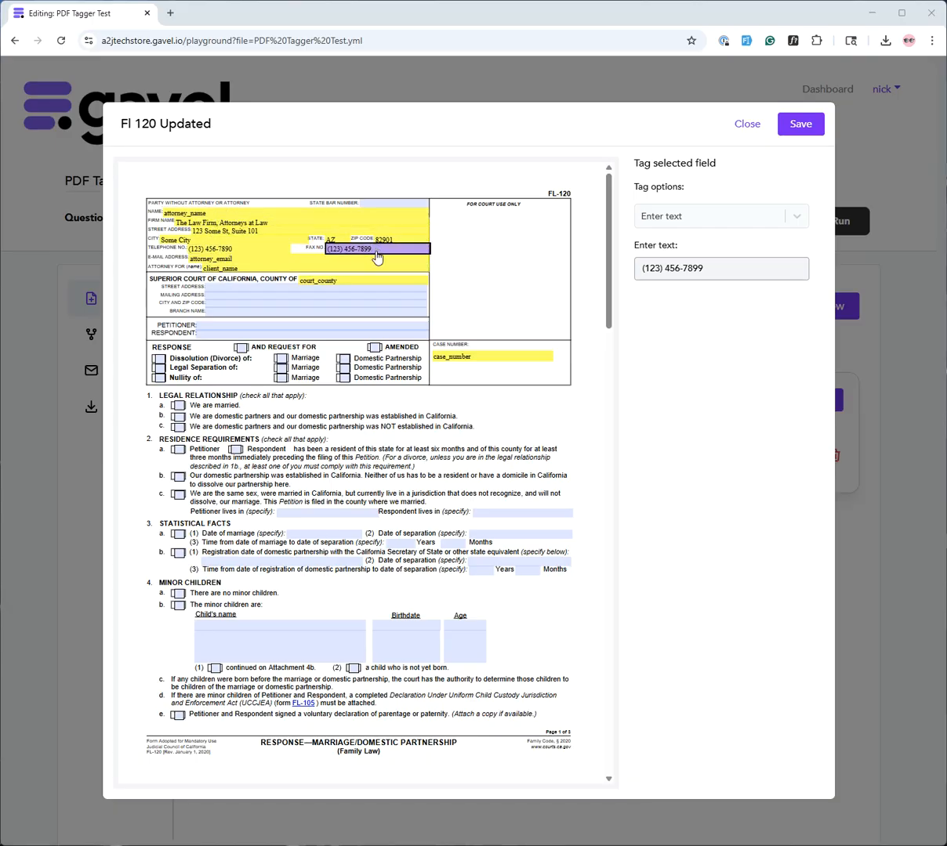
left_click(799, 126)
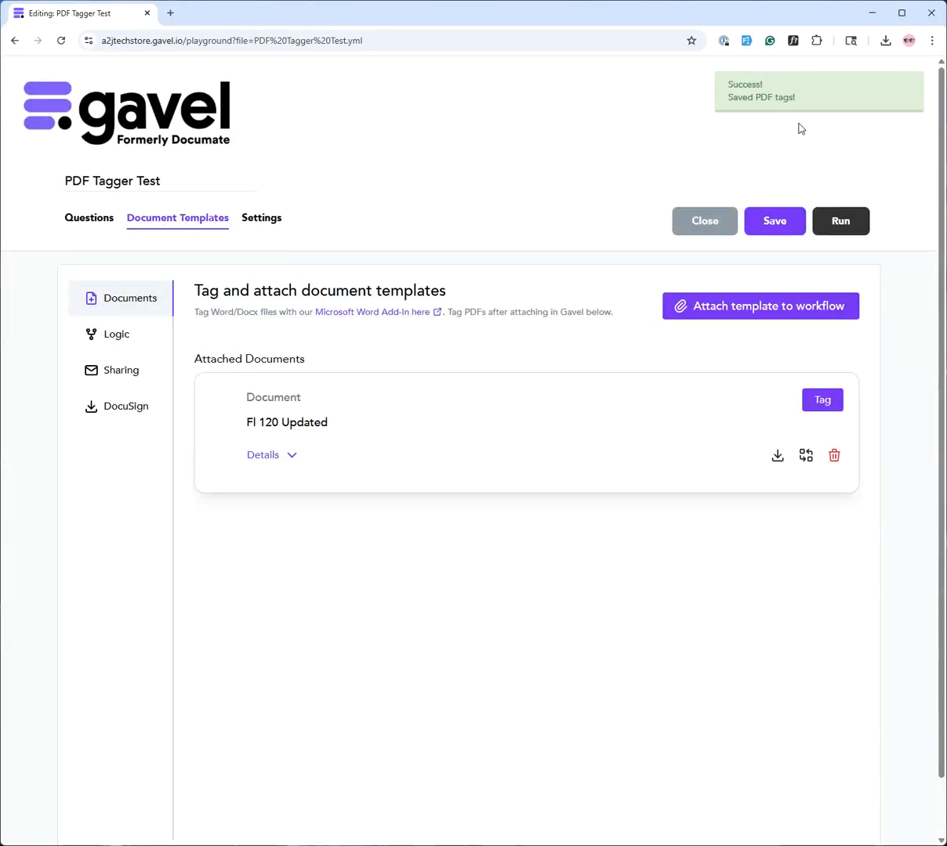
Save and run the workflow, confirm the review, and open the generated Fl 120 Updated PDF
left_click(779, 223)
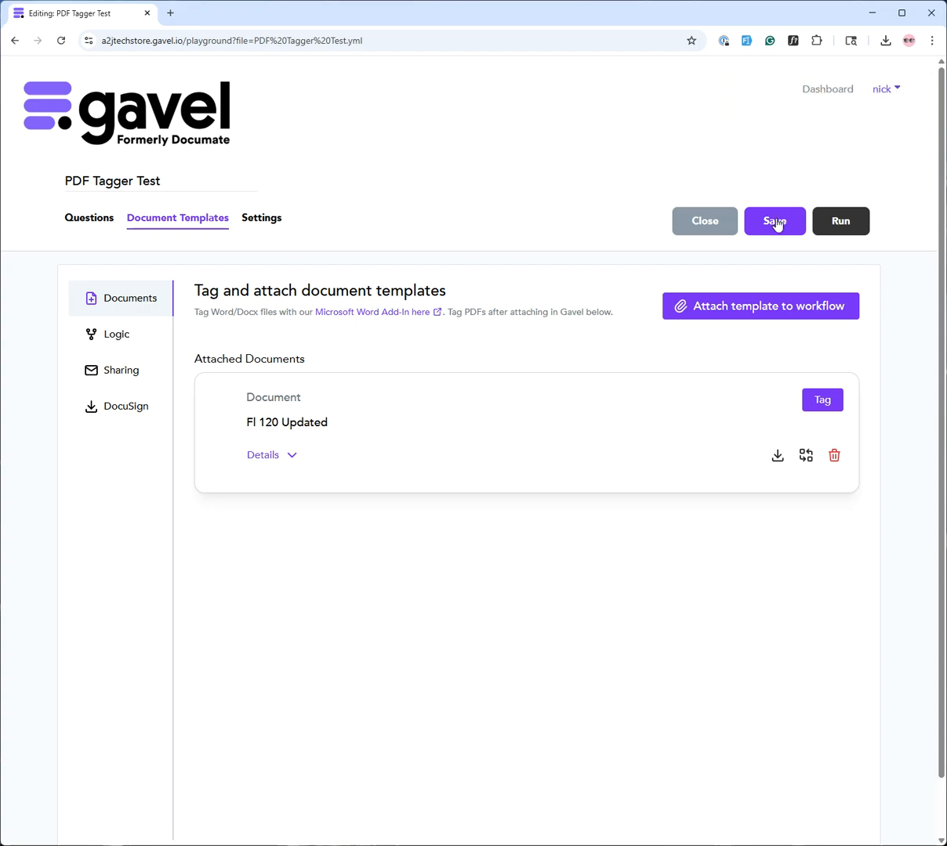
left_click(848, 225)
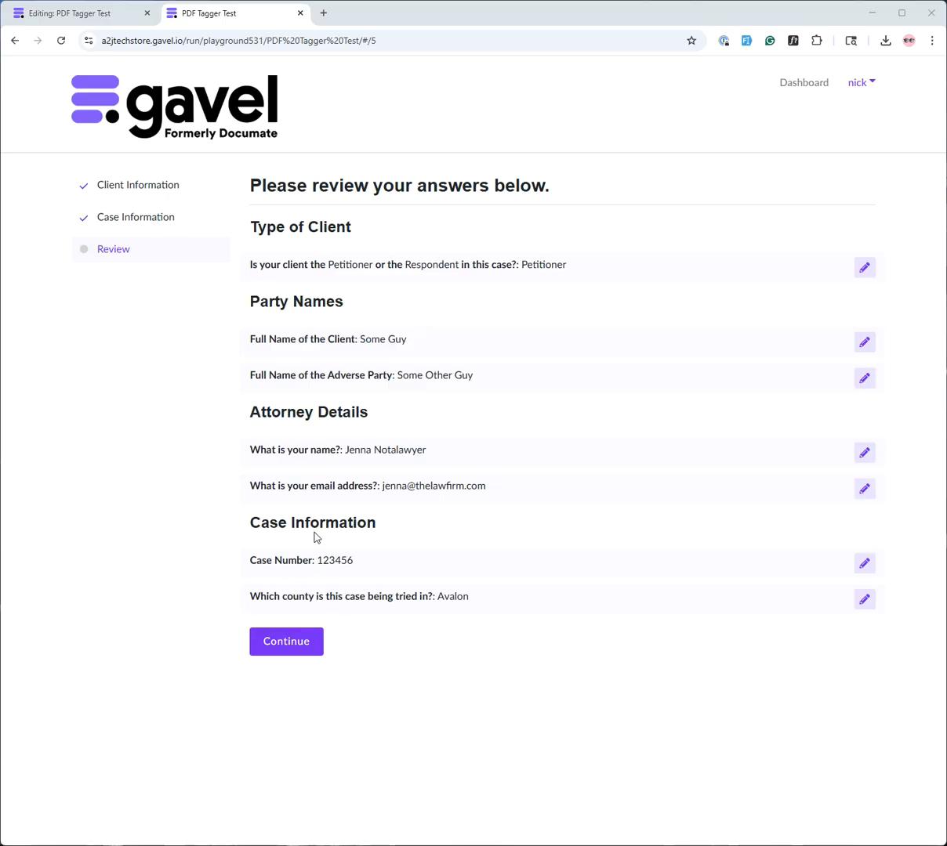
left_click(276, 643)
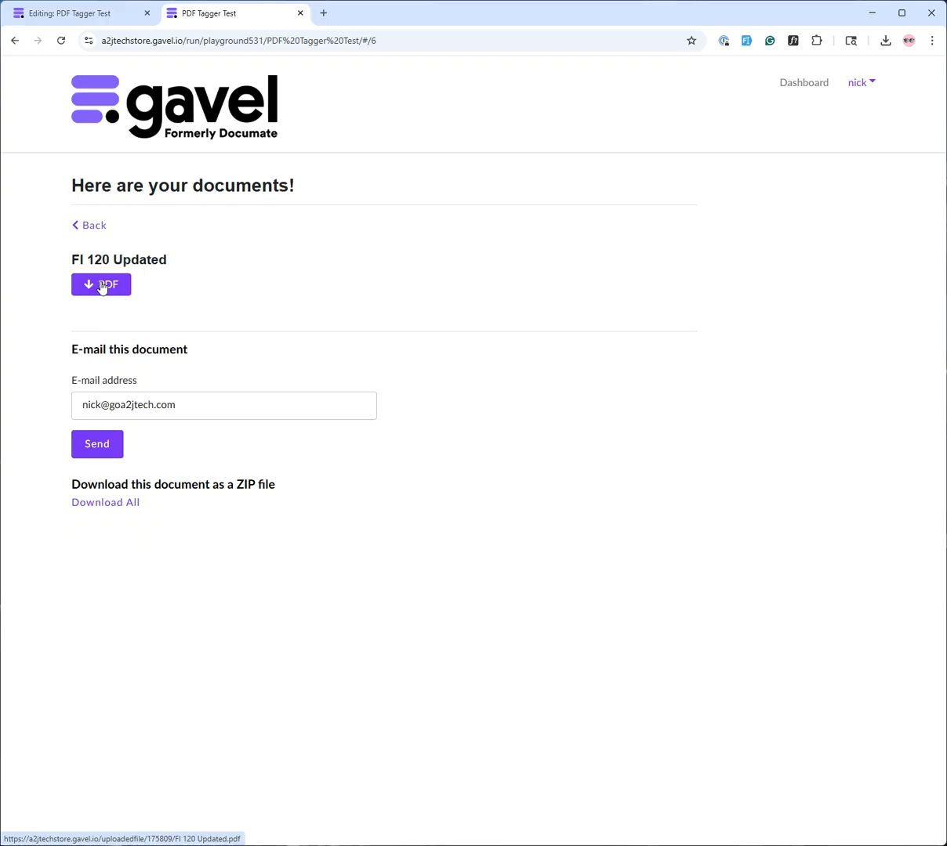
left_click(101, 286)
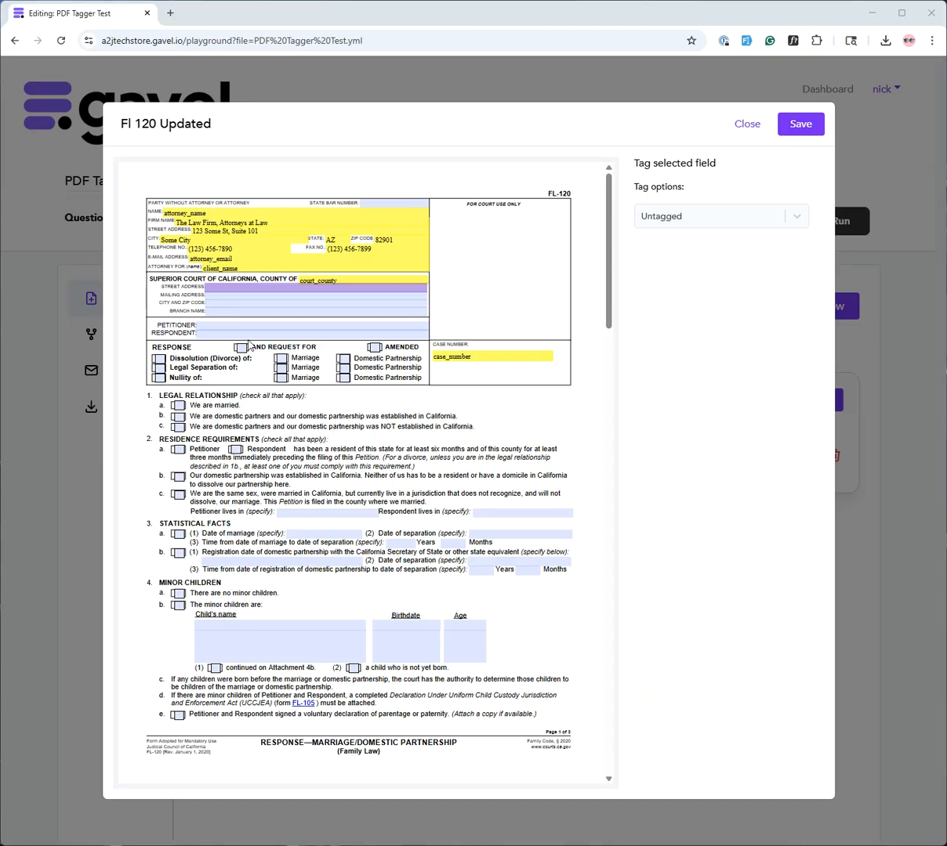
Turn the court street address field into a conditional value based on client_type
left_click(796, 214)
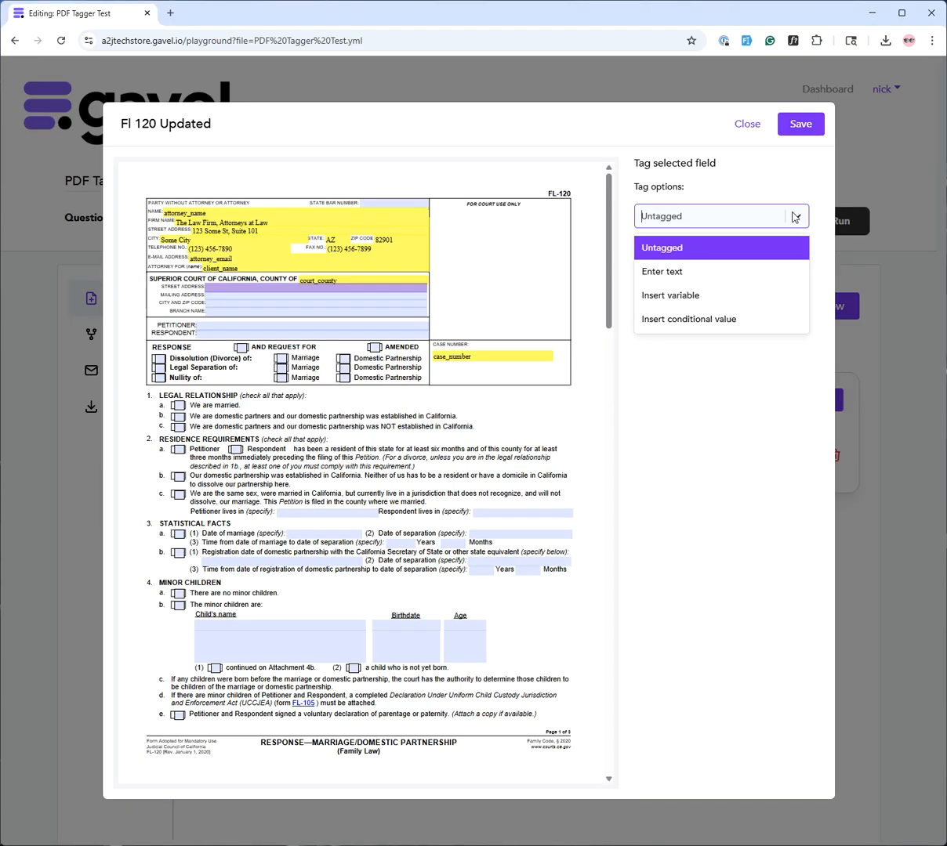
left_click(709, 279)
left_click(670, 270)
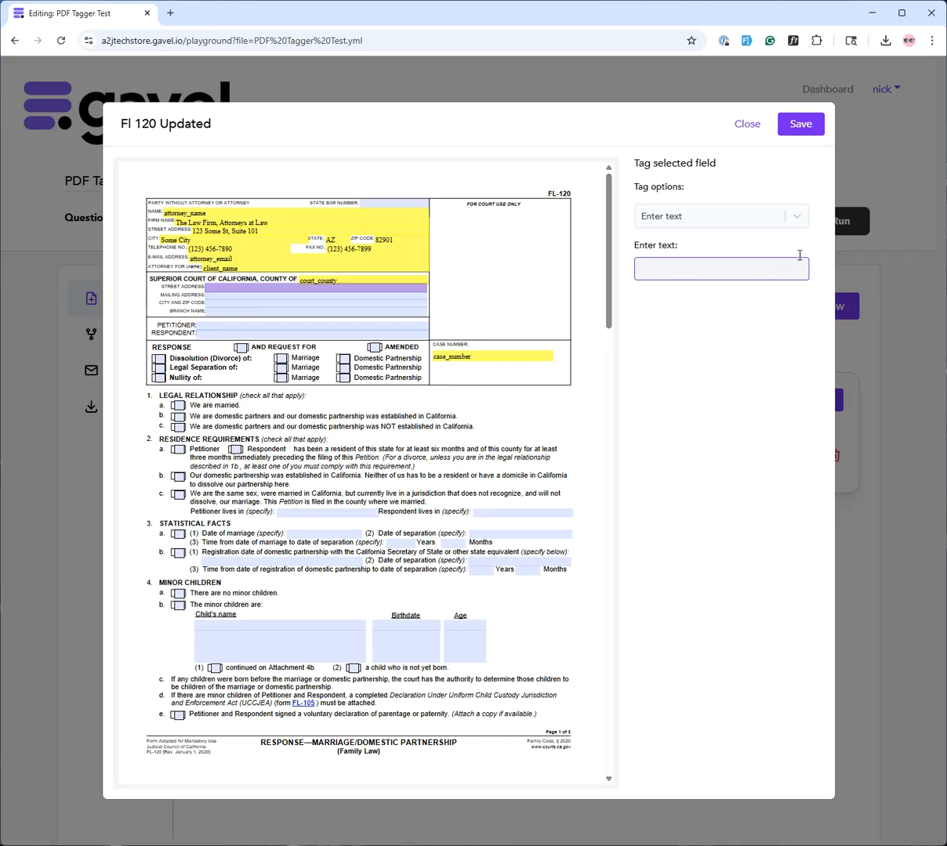
left_click(796, 216)
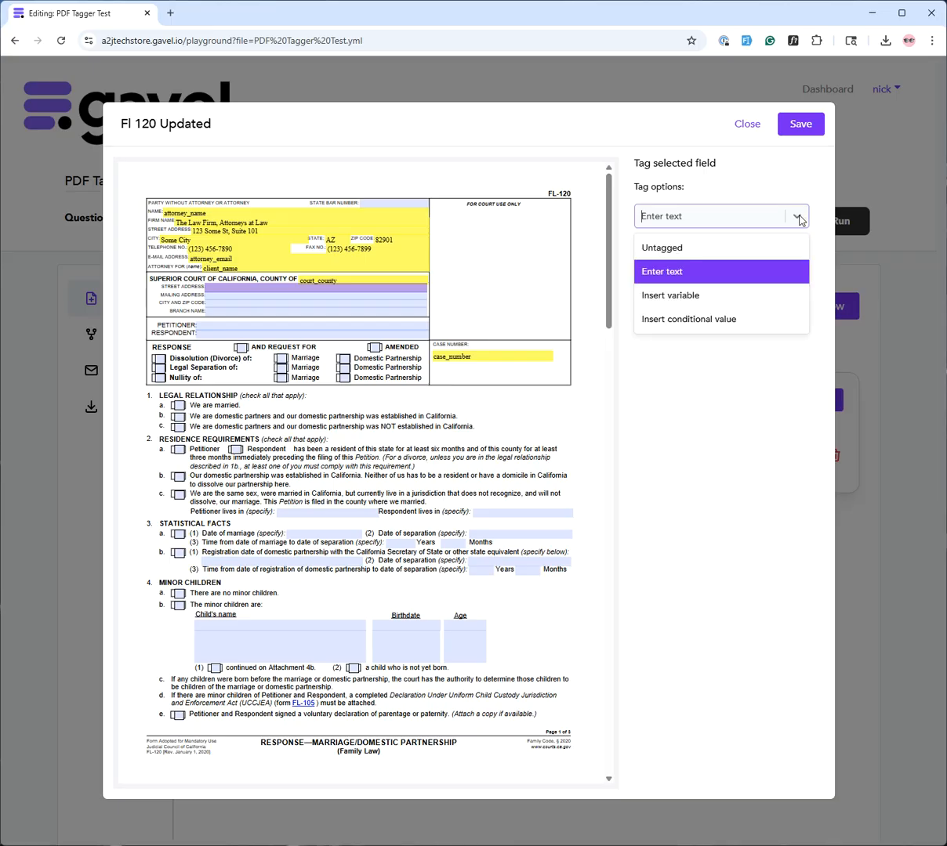
left_click(677, 322)
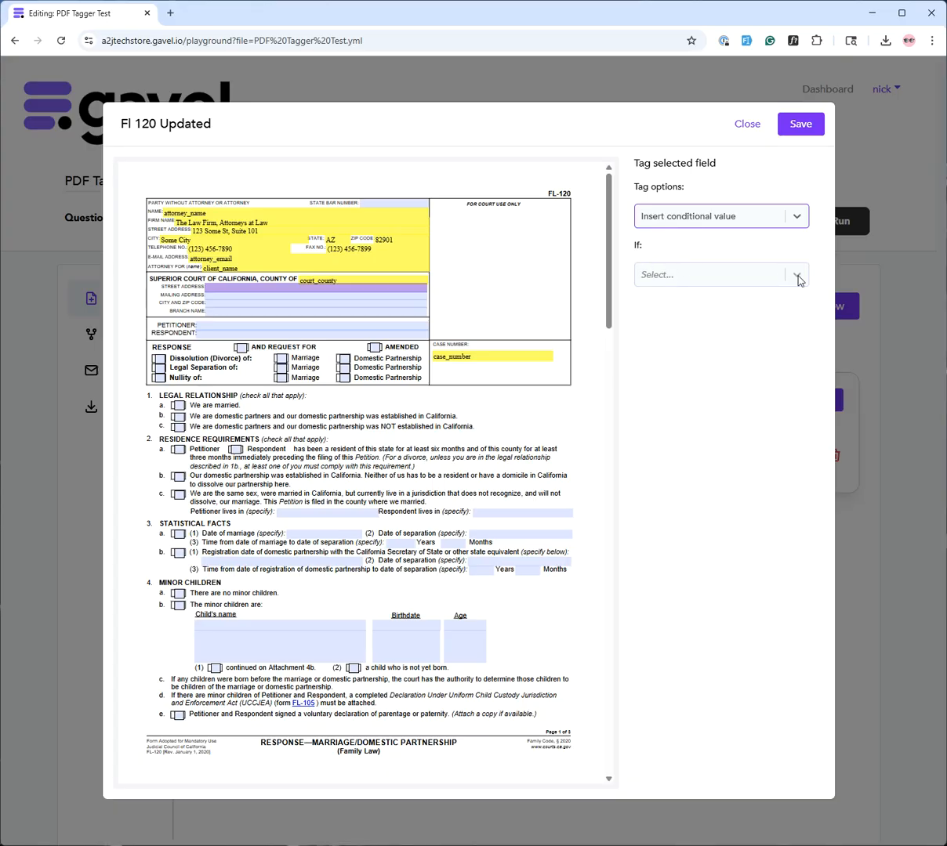
left_click(756, 271)
left_click(665, 306)
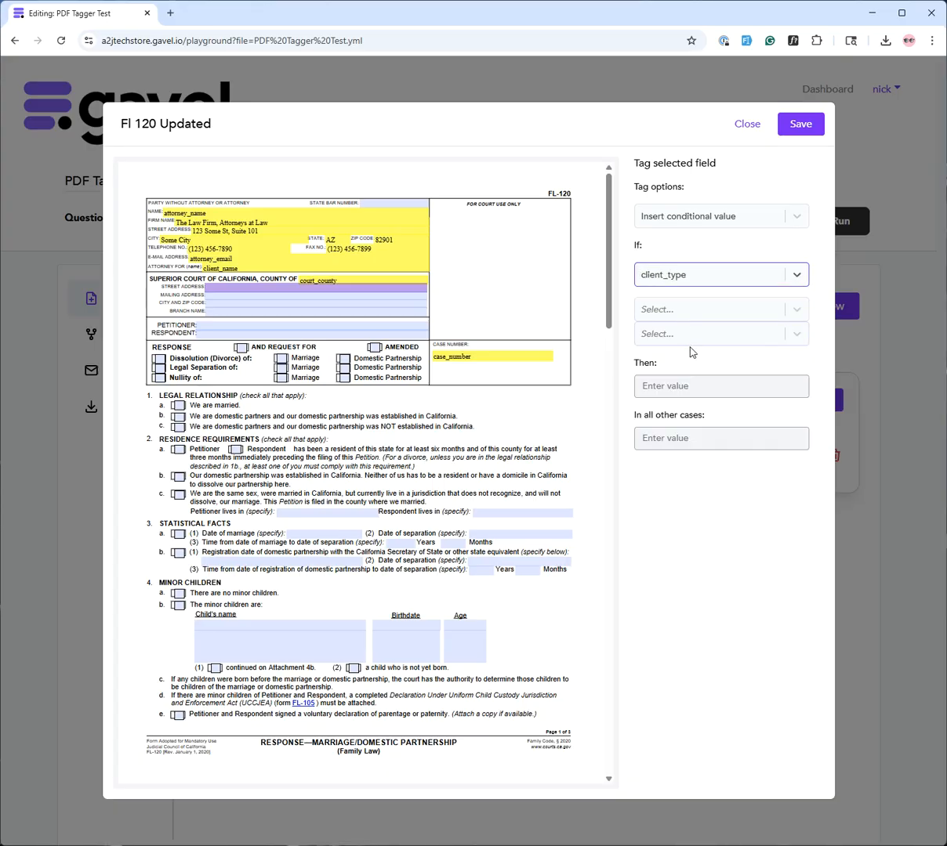
left_click(798, 309)
left_click(799, 309)
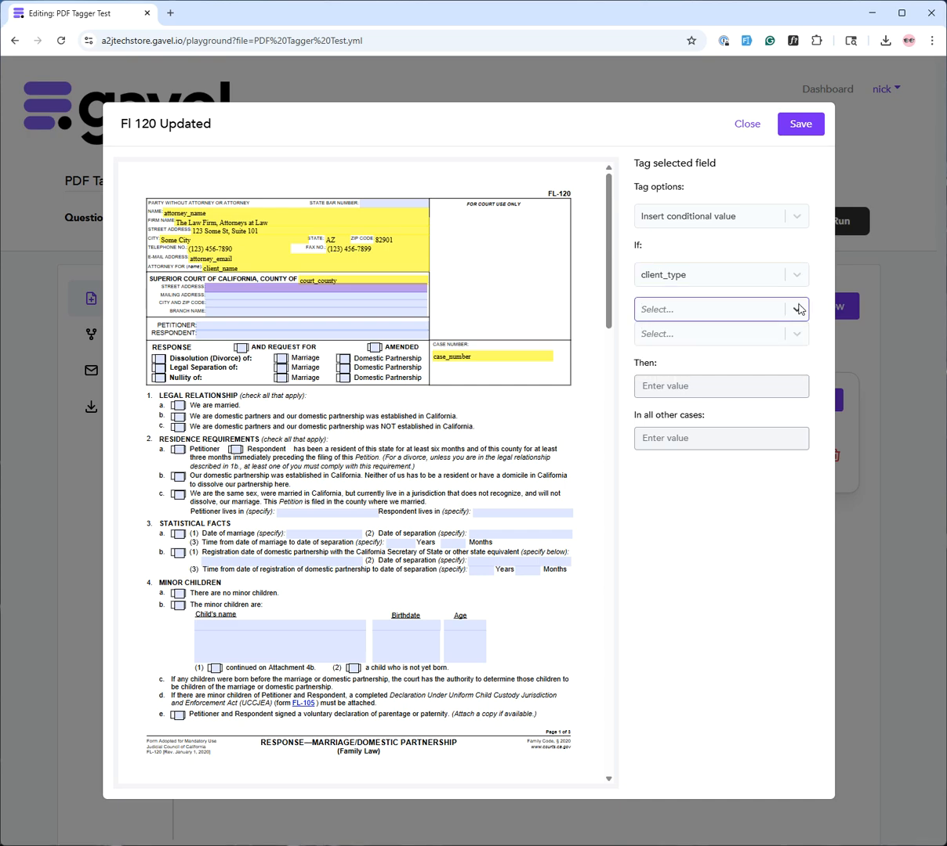
left_click(684, 385)
left_click(683, 433)
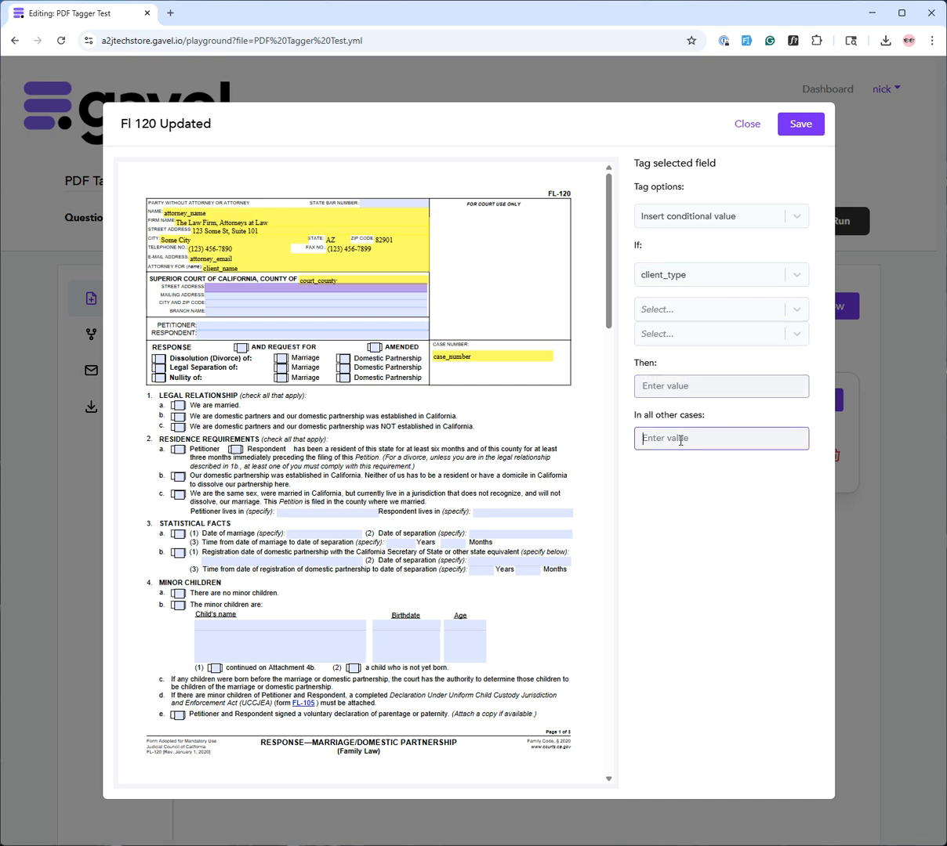
left_click(686, 386)
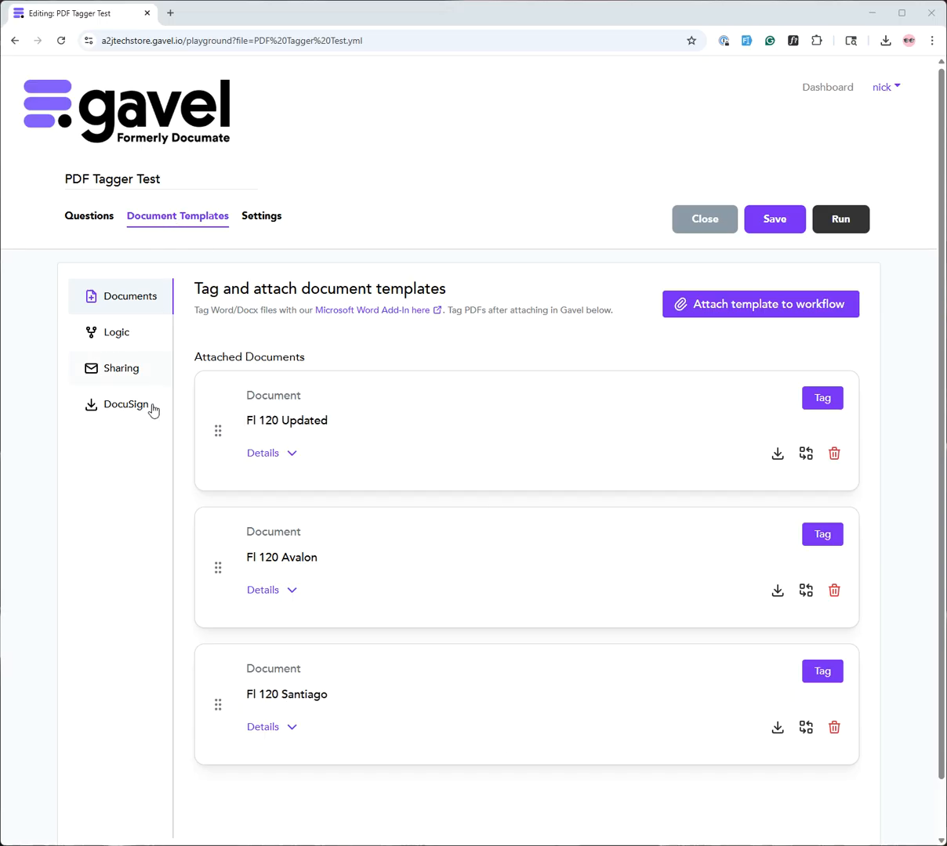
left_click(128, 336)
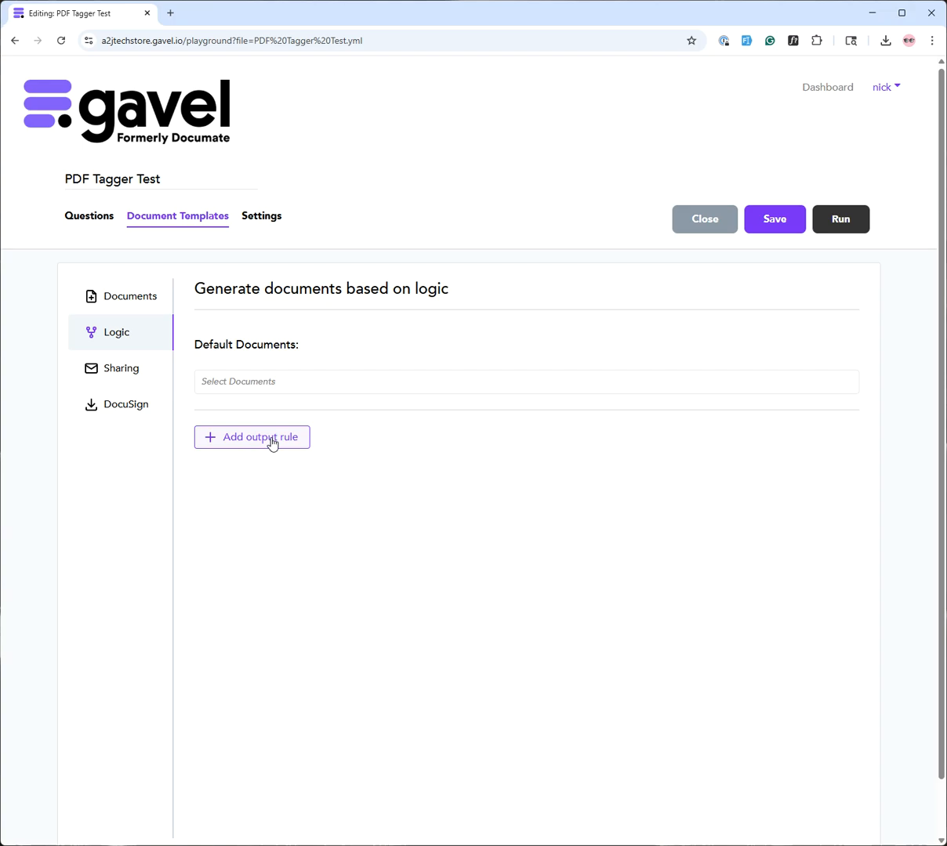
left_click(143, 302)
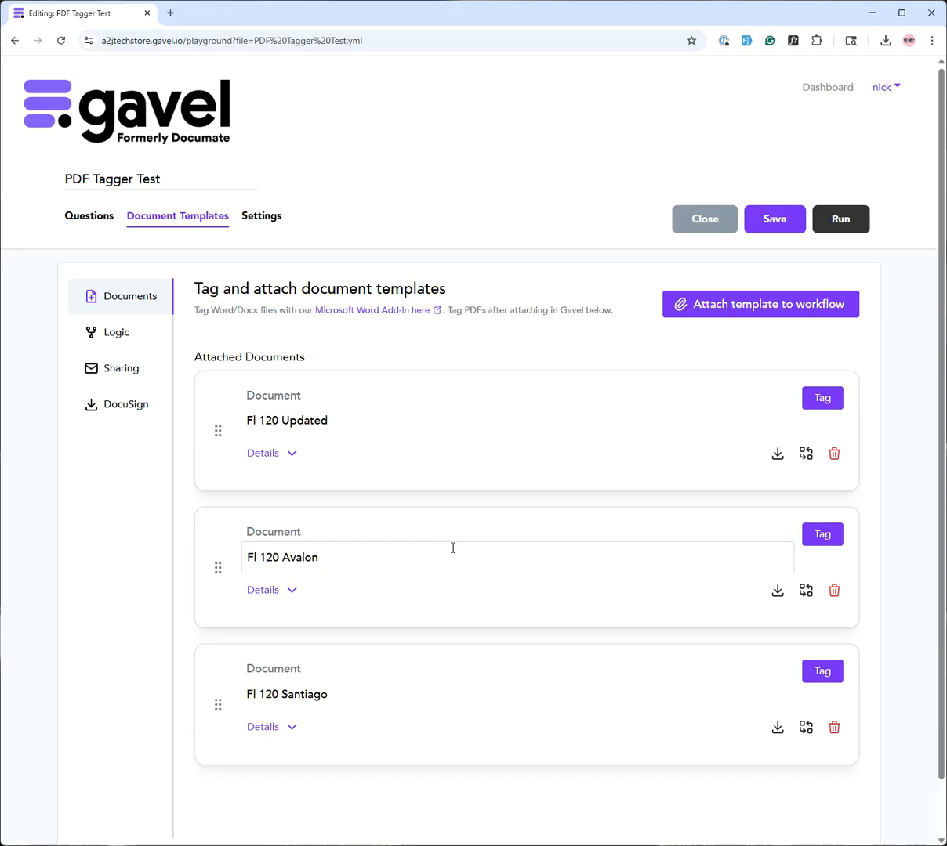
left_click(819, 535)
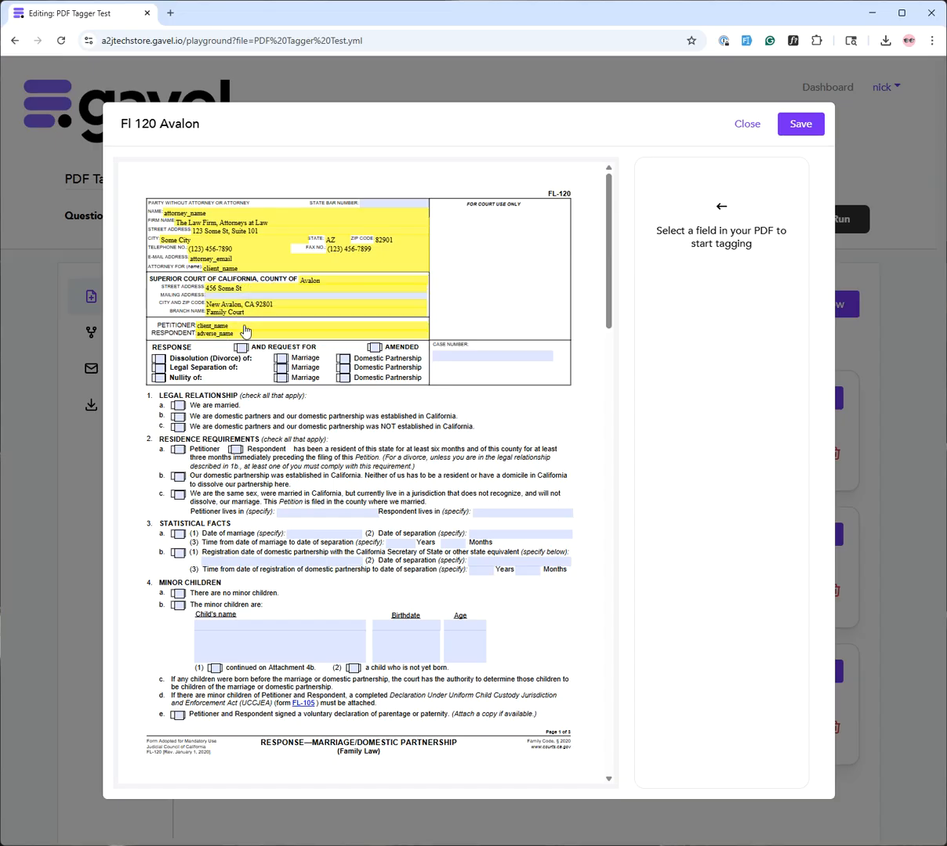
left_click(747, 124)
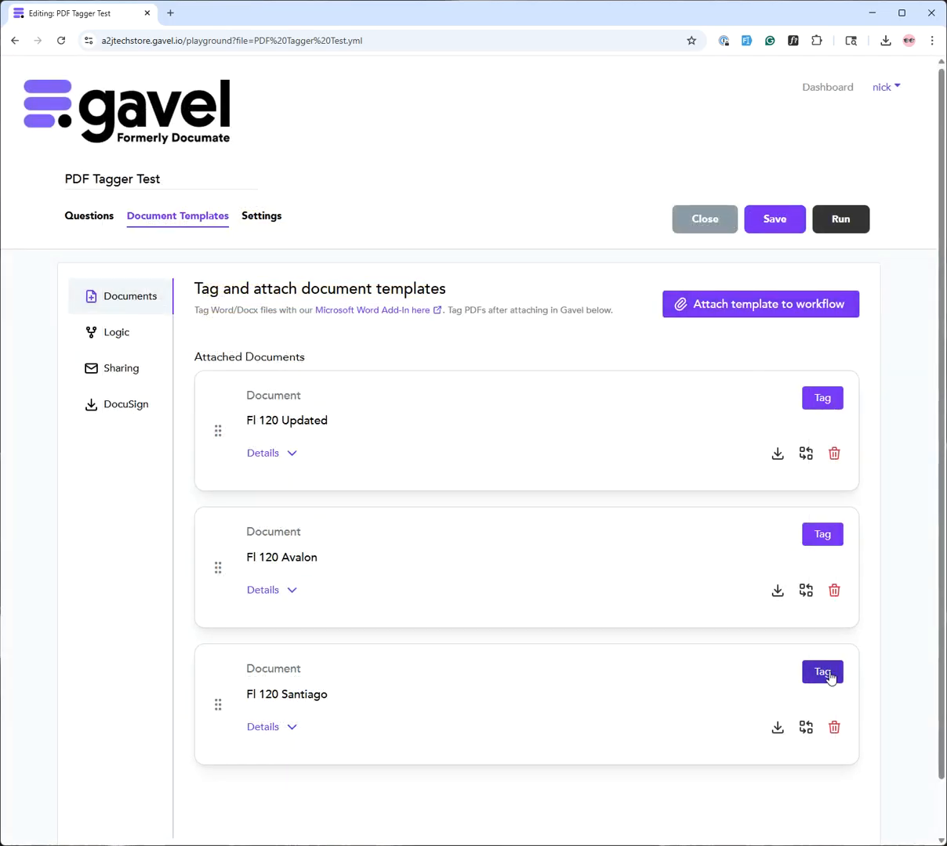
left_click(822, 671)
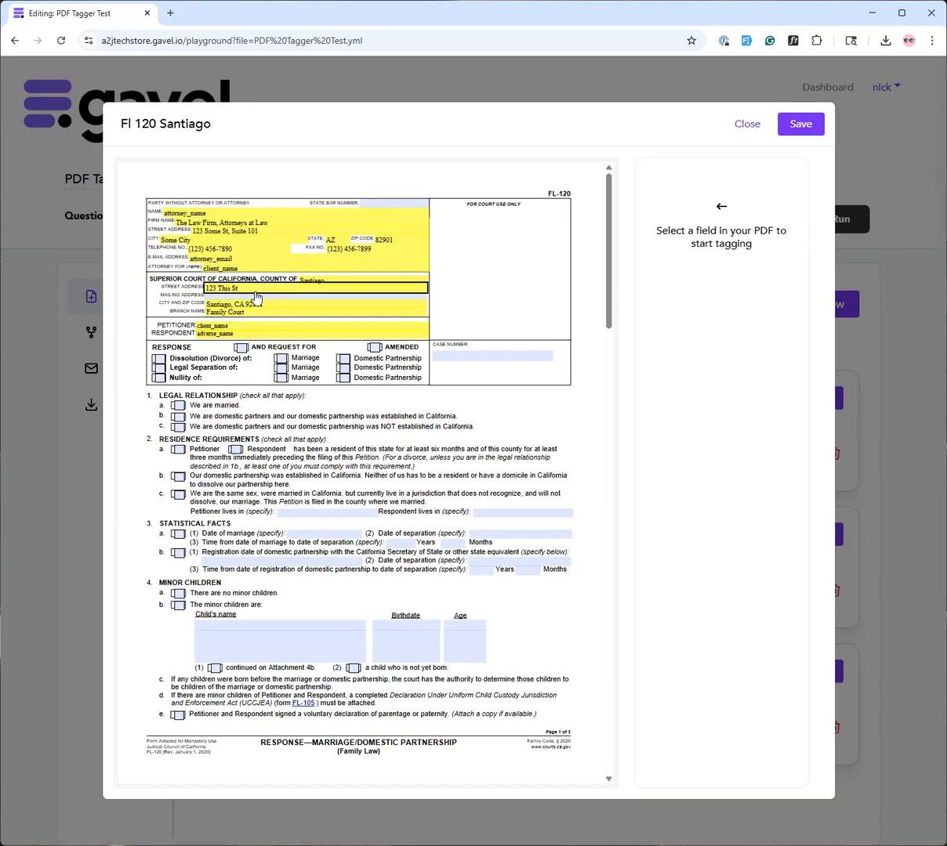
left_click(737, 132)
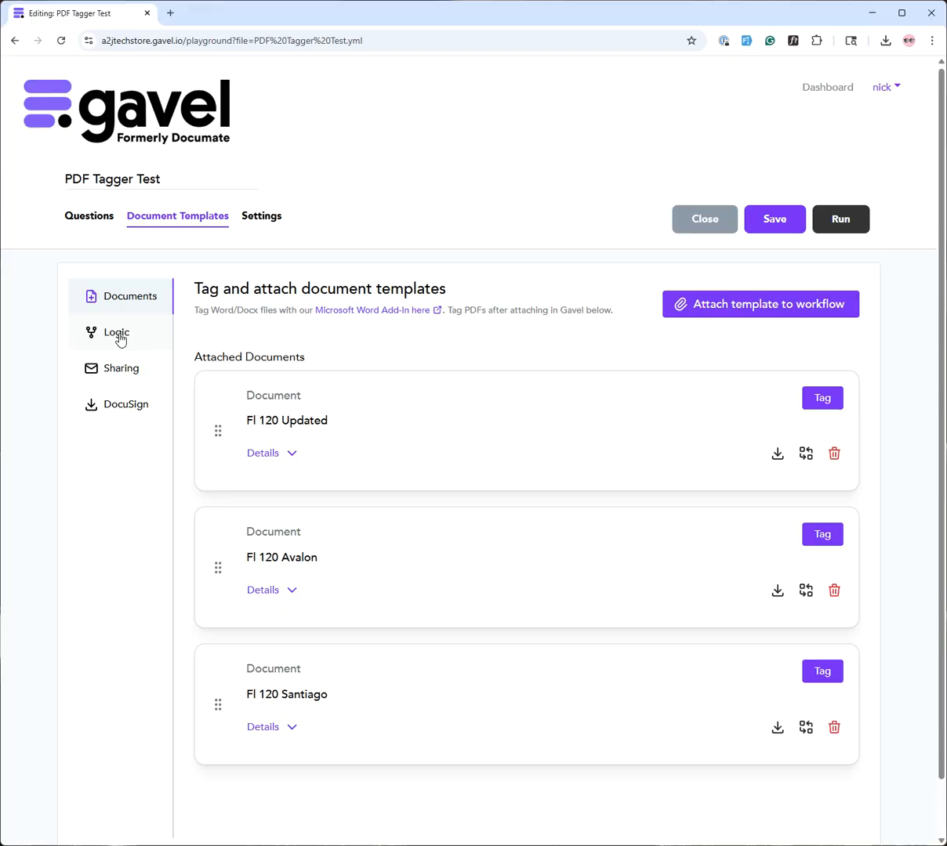
In Logic, create a rule: if court_county is Avalon, output Fl 120 Avalon
left_click(118, 333)
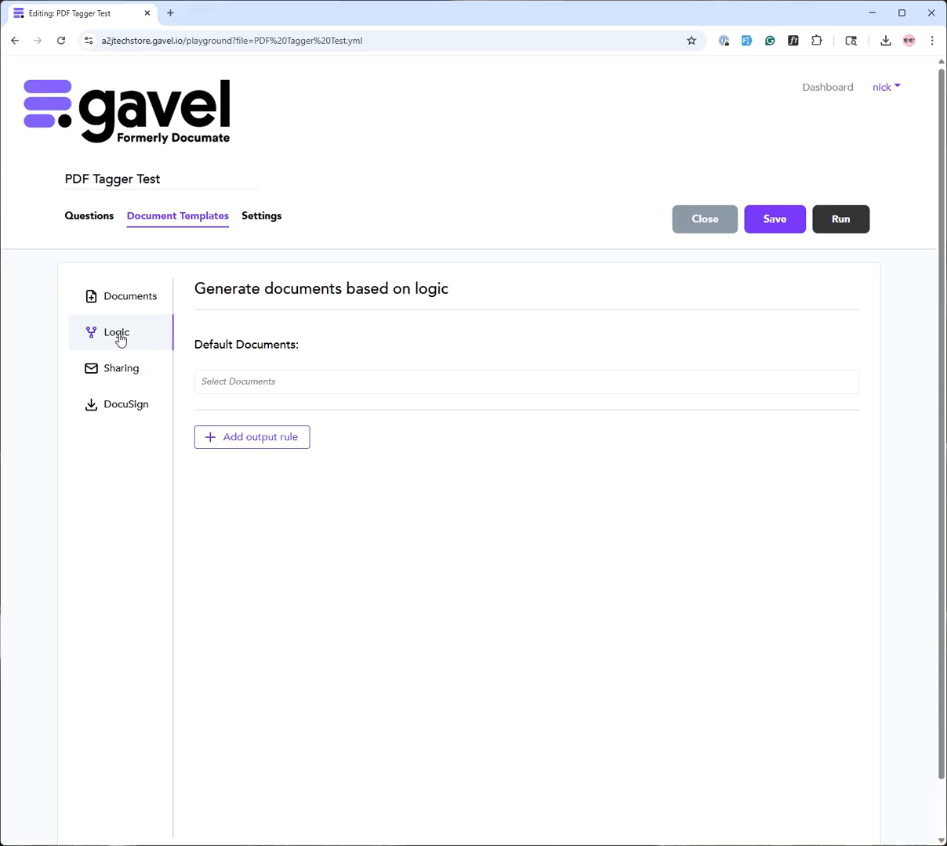
left_click(278, 439)
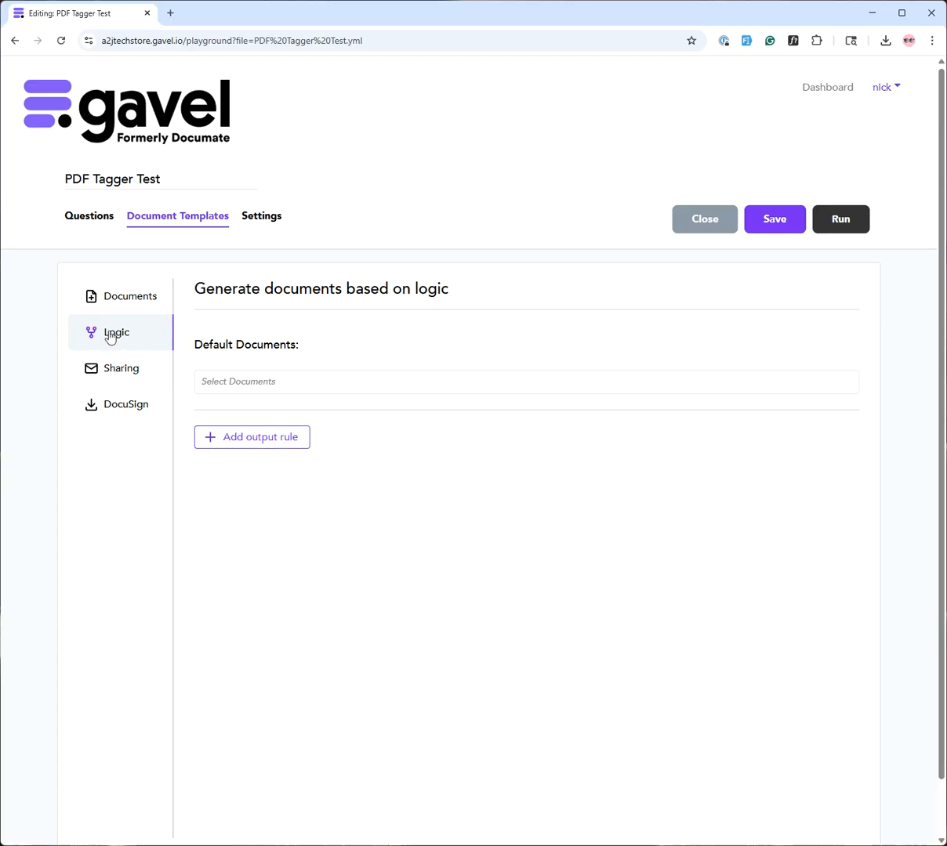
left_click(265, 443)
left_click(405, 469)
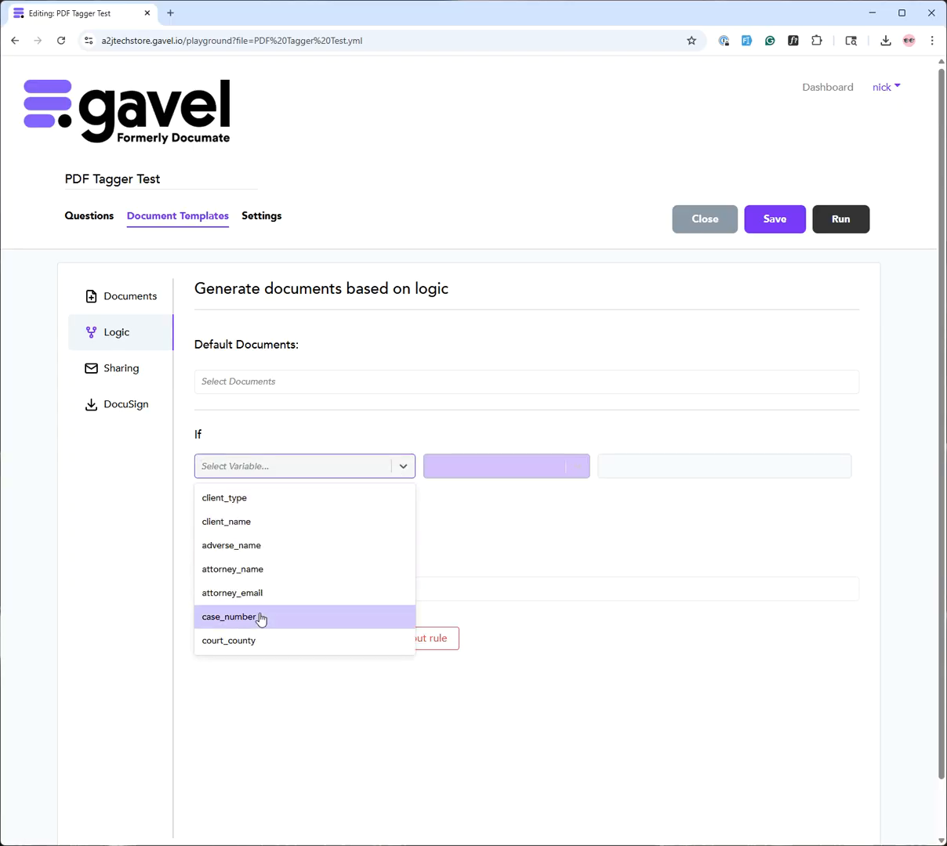
left_click(262, 641)
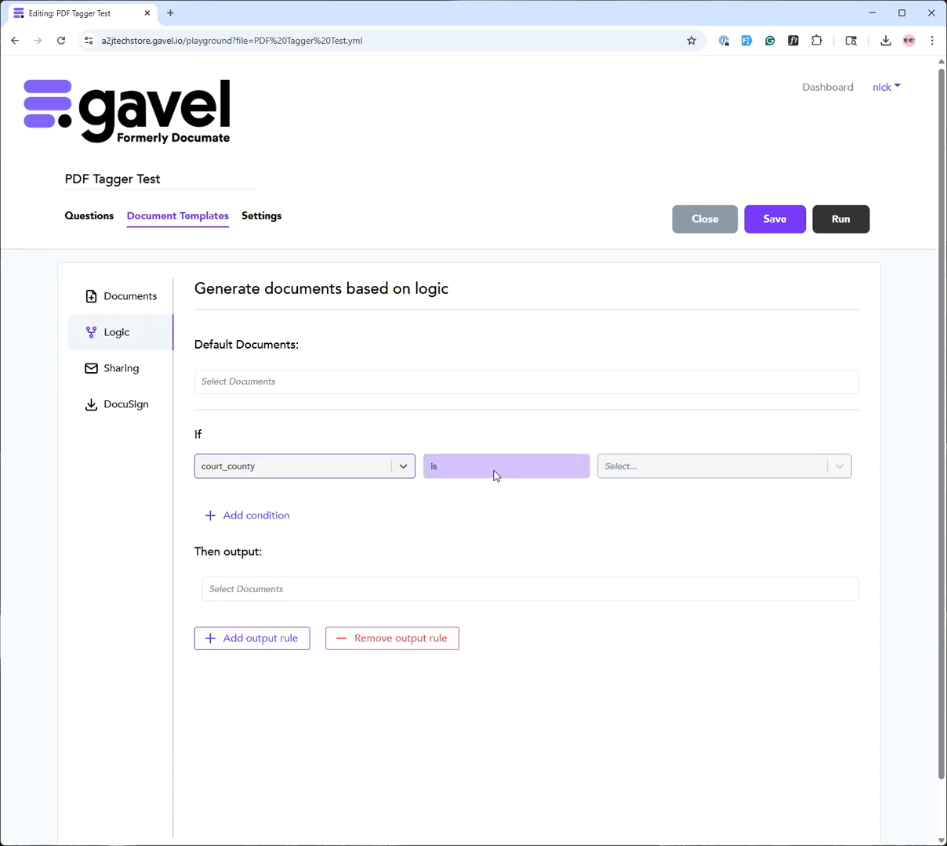
left_click(671, 468)
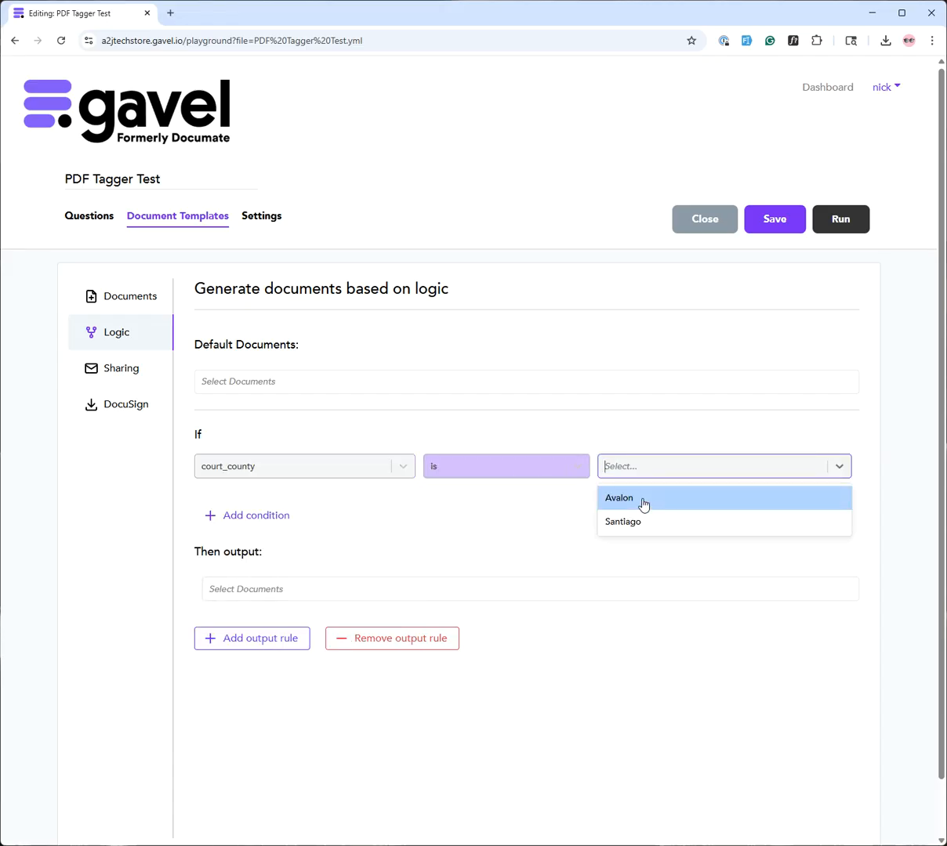
left_click(645, 502)
left_click(273, 516)
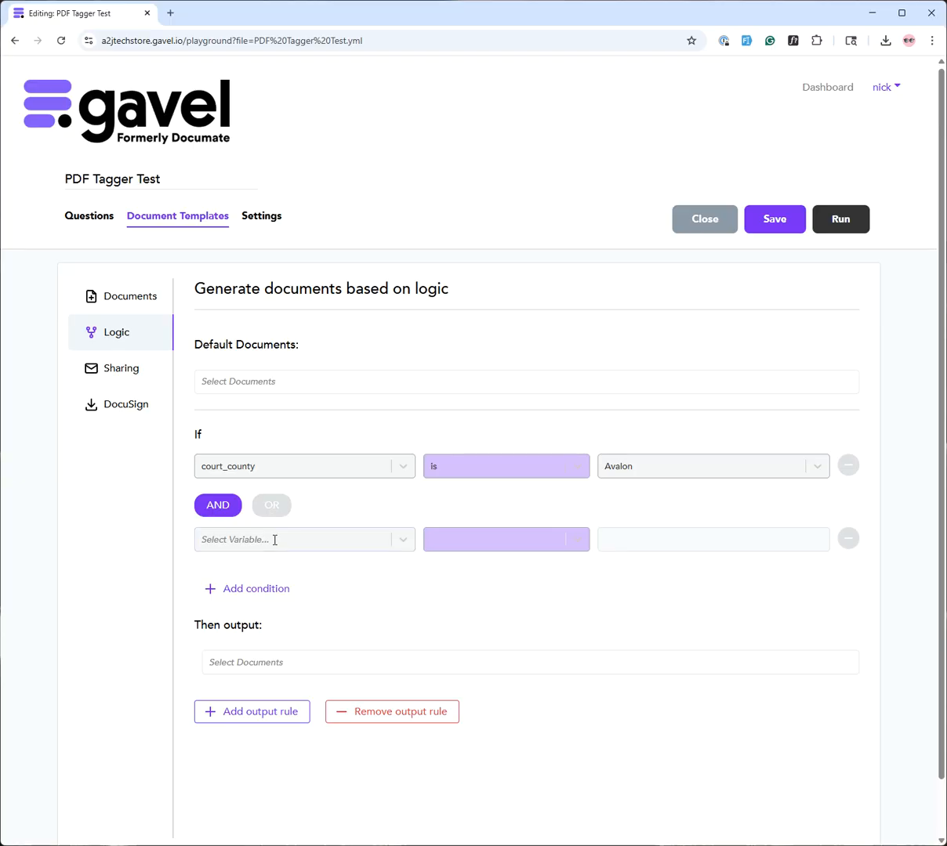
left_click(848, 539)
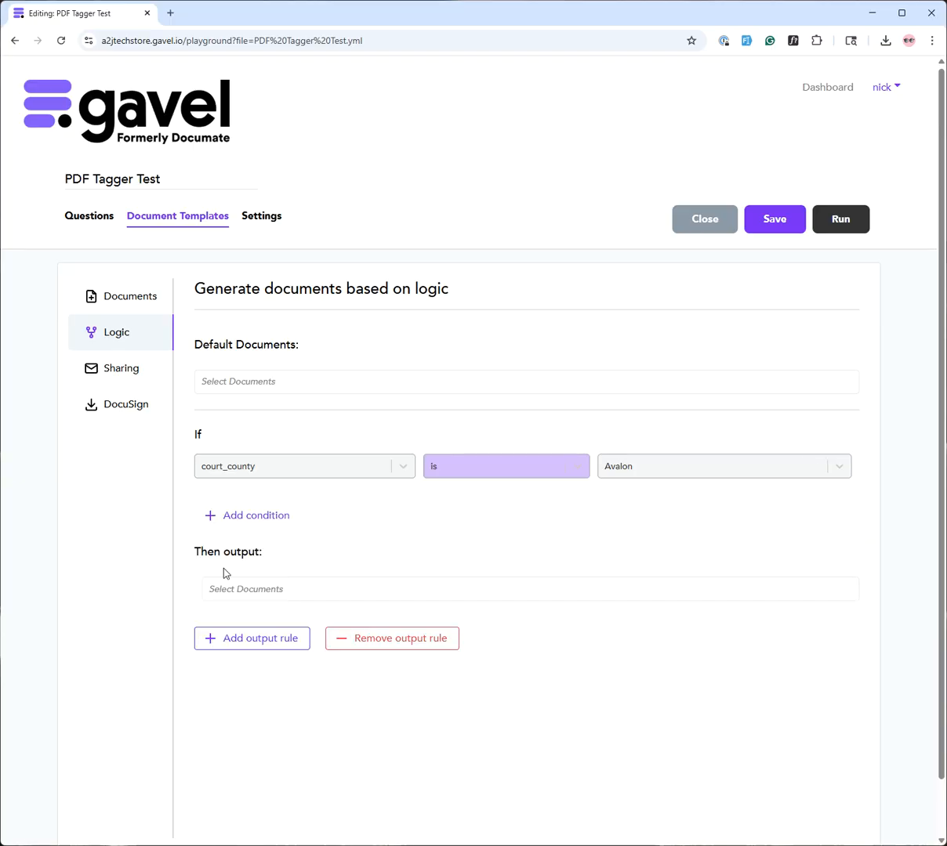
left_click(261, 594)
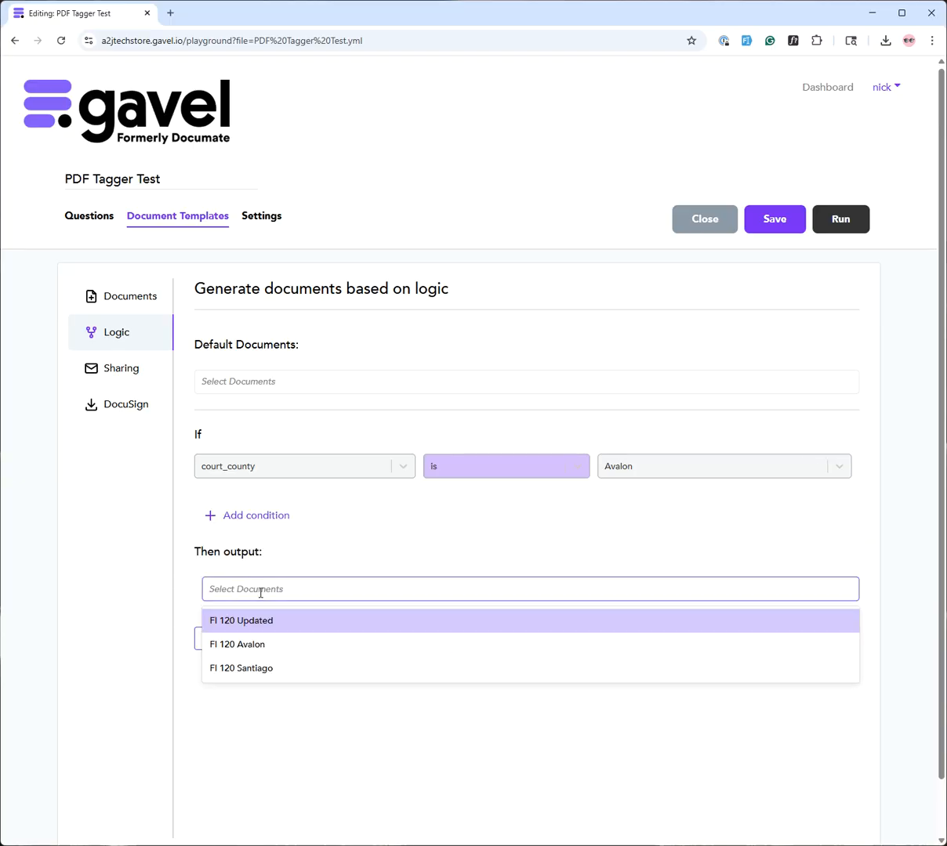
left_click(253, 645)
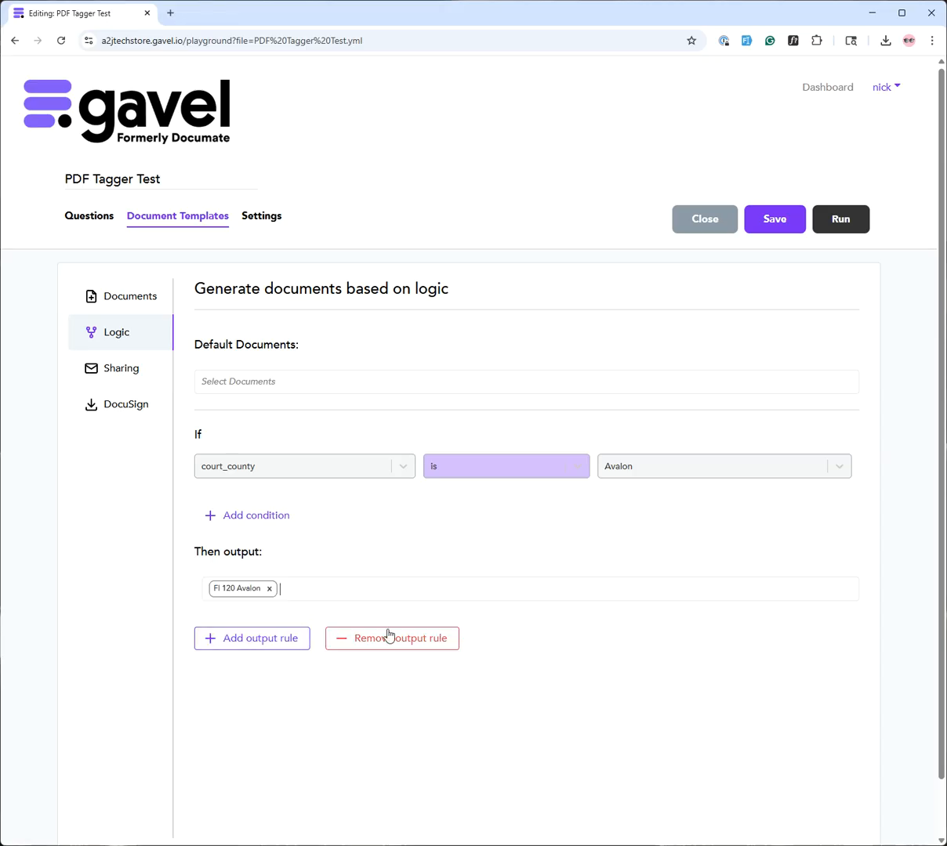
left_click(244, 644)
Set the second rule to output Fl 120 Santiago when court_county is Santiago
scroll(351, 653, "down", 2)
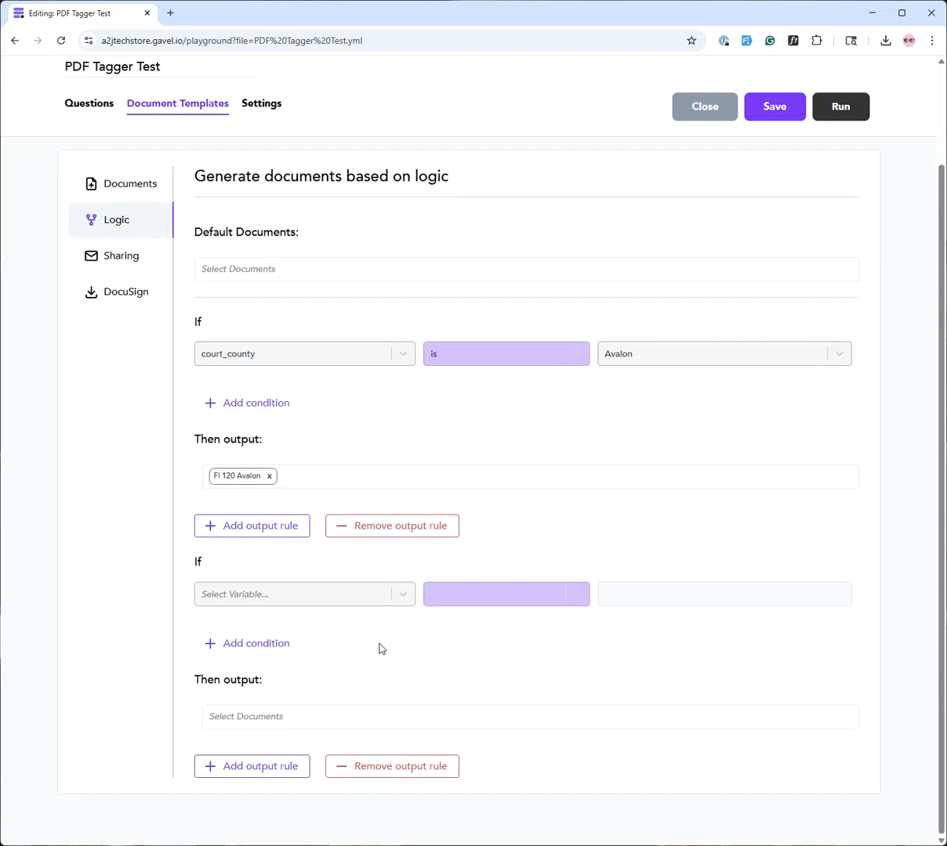
left_click(386, 595)
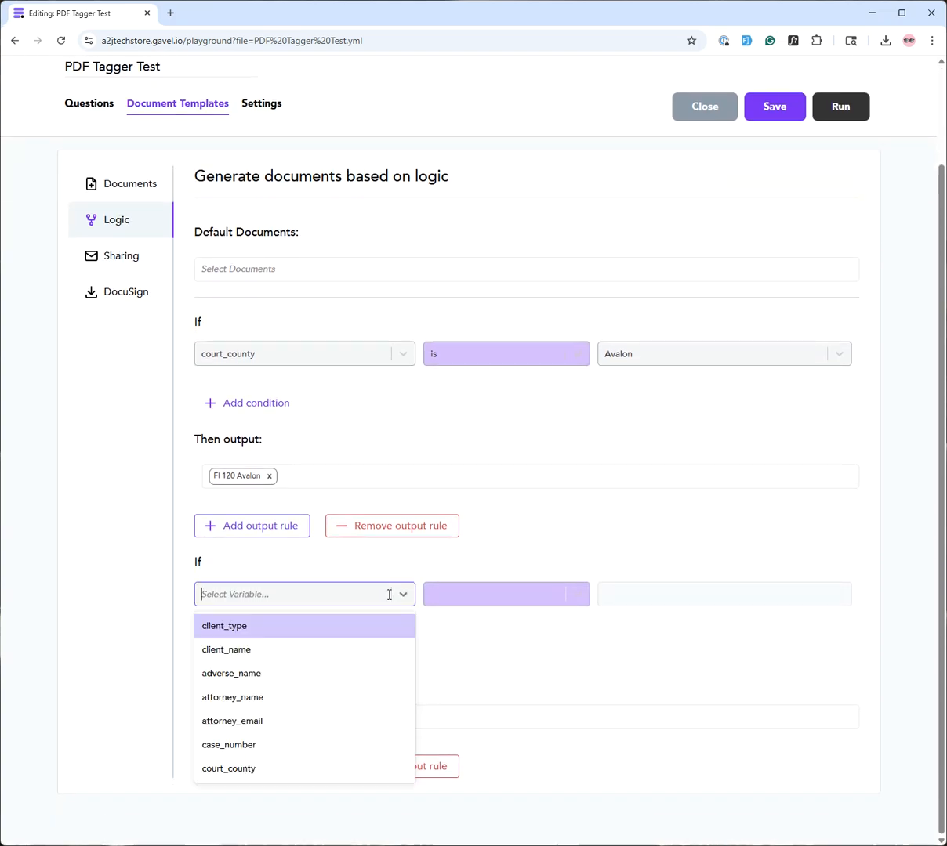
left_click(318, 765)
left_click(687, 599)
left_click(672, 650)
left_click(262, 716)
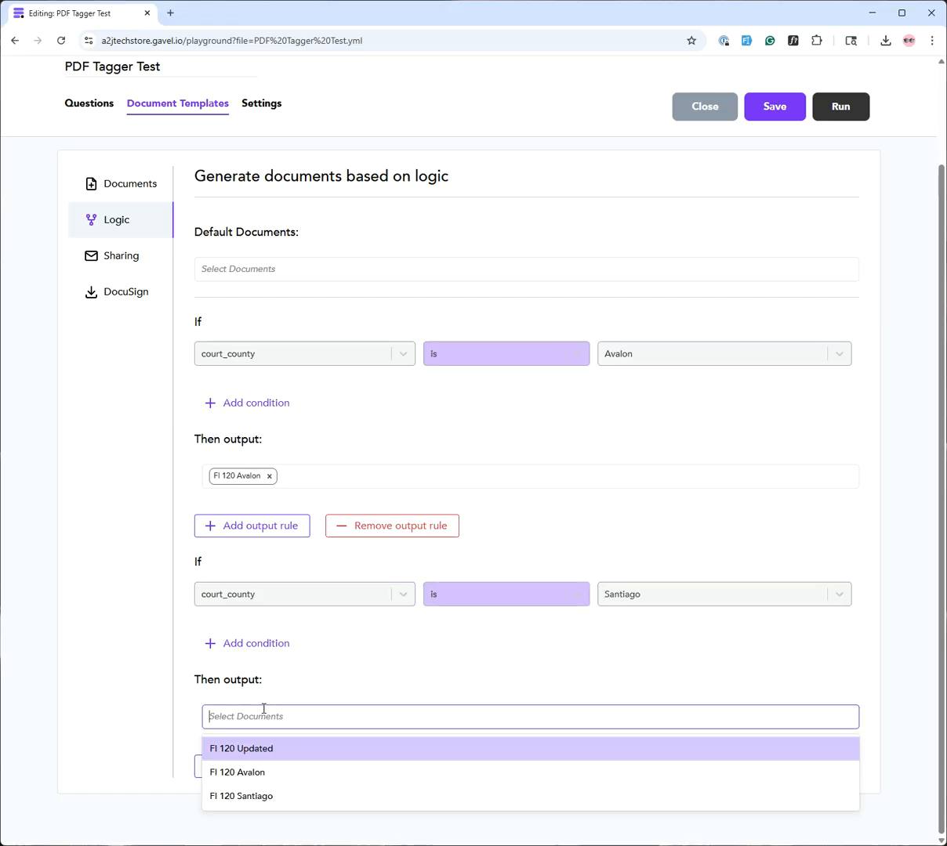
left_click(253, 796)
Save the workflow and start a test run in a new tab
scroll(313, 416, "up", 3)
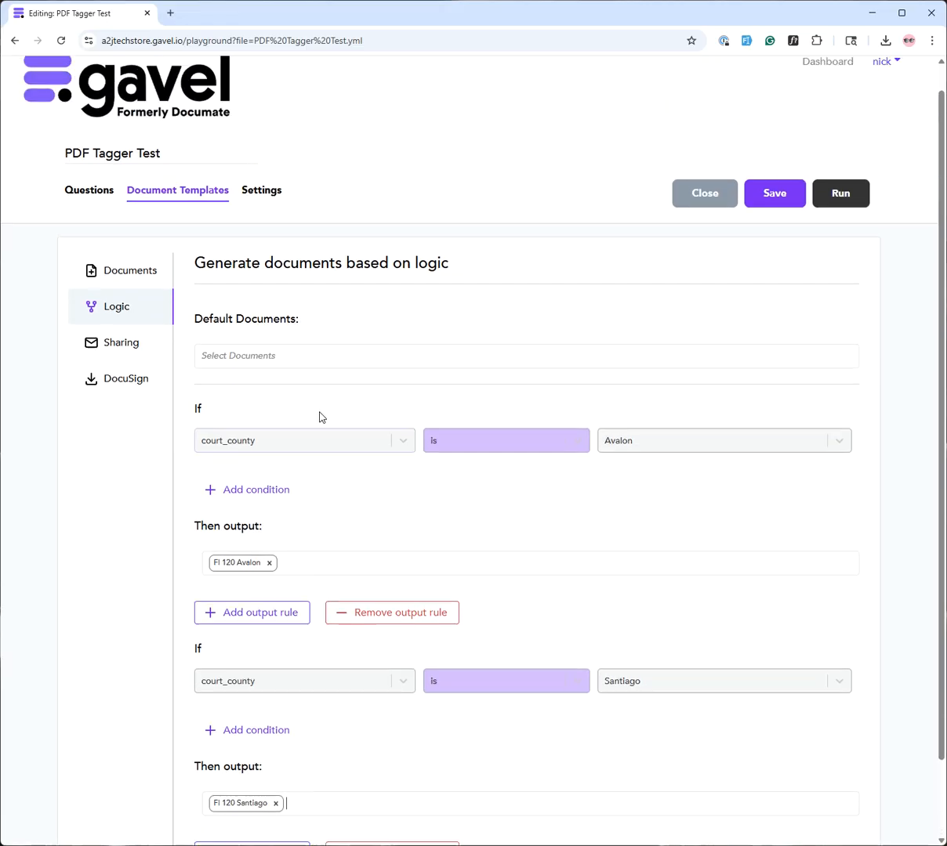
scroll(446, 582, "down", 2)
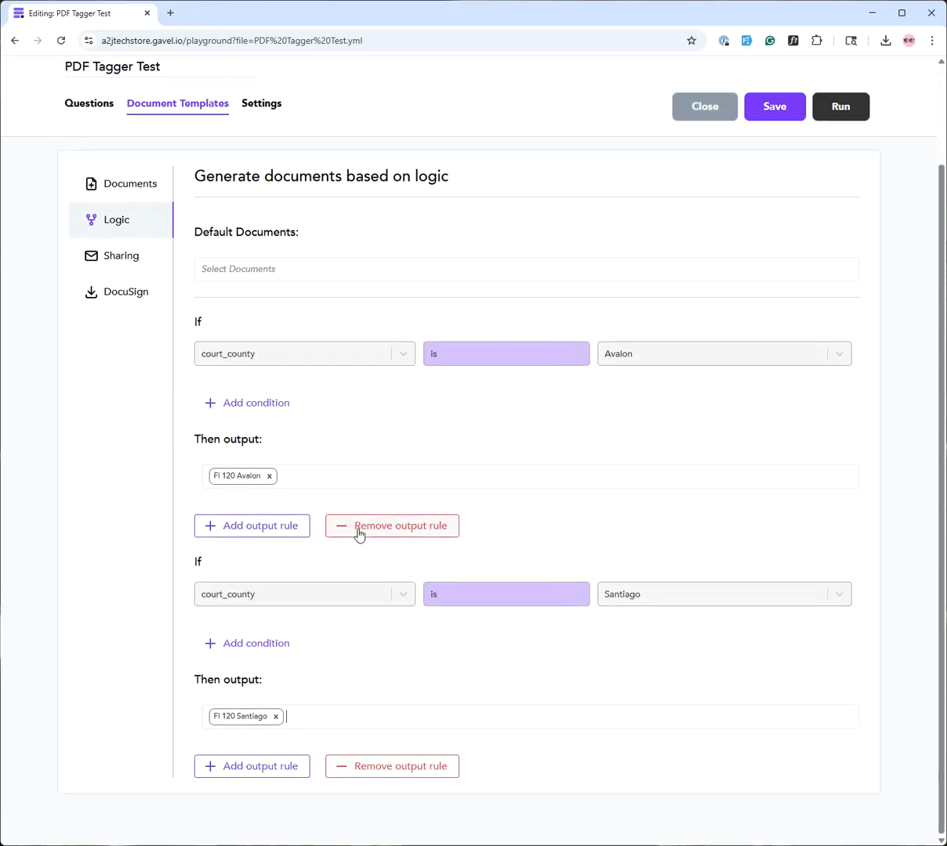
left_click(774, 110)
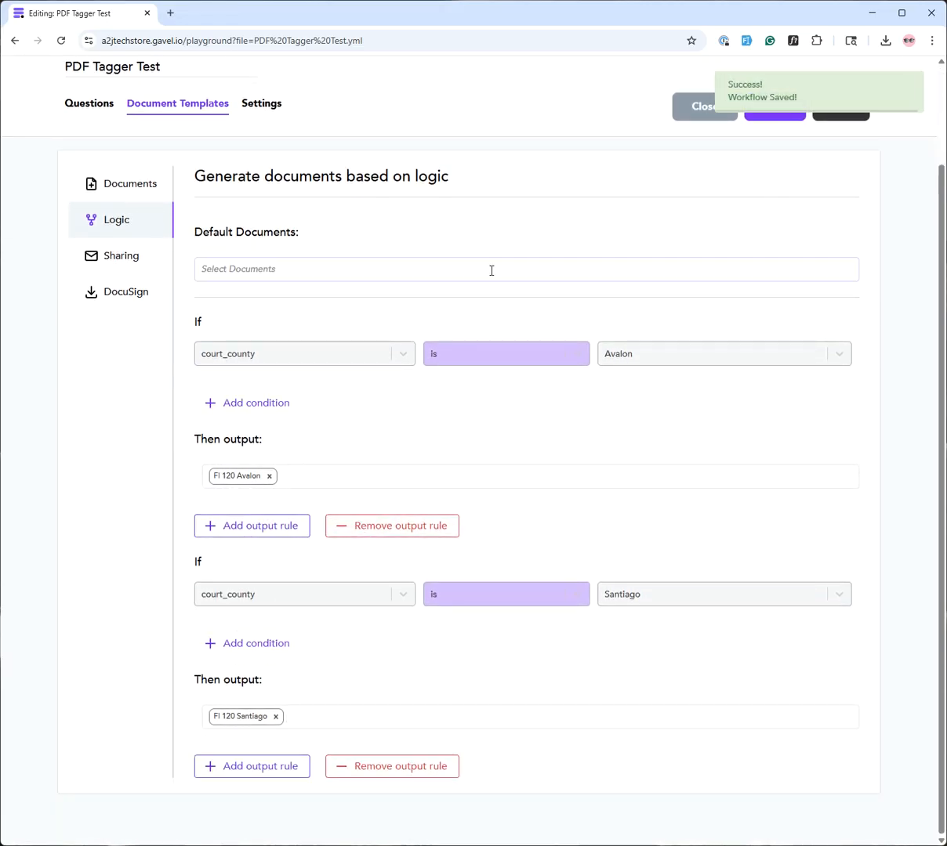
scroll(326, 304, "up", 2)
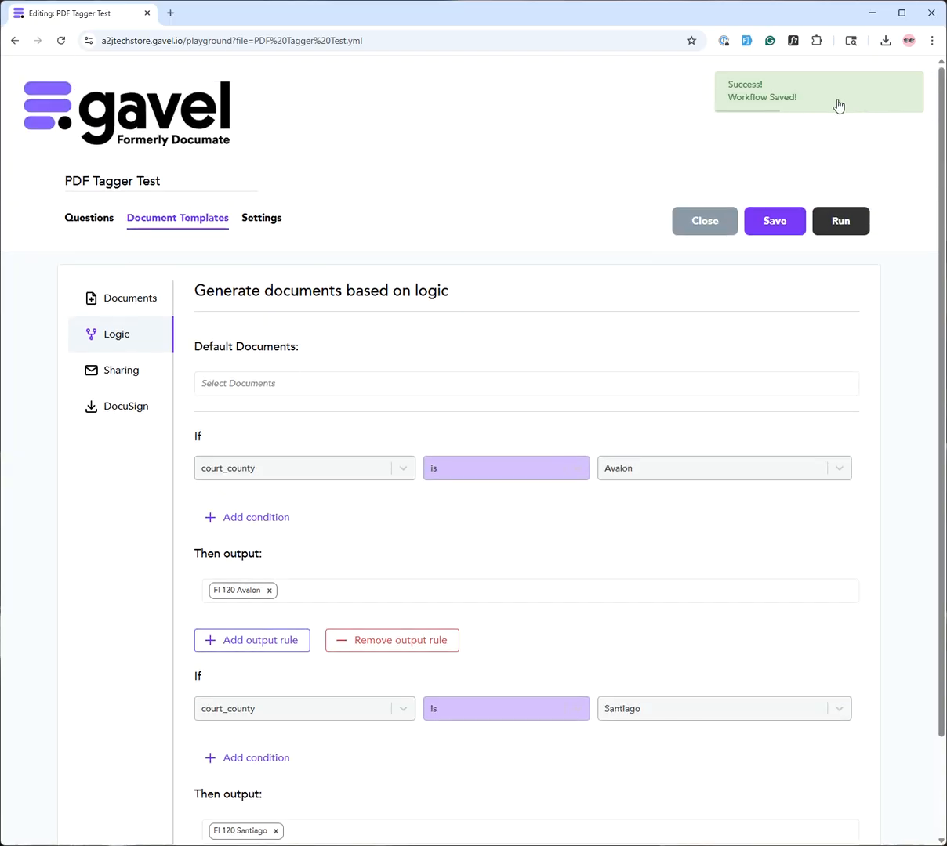
left_click(841, 228)
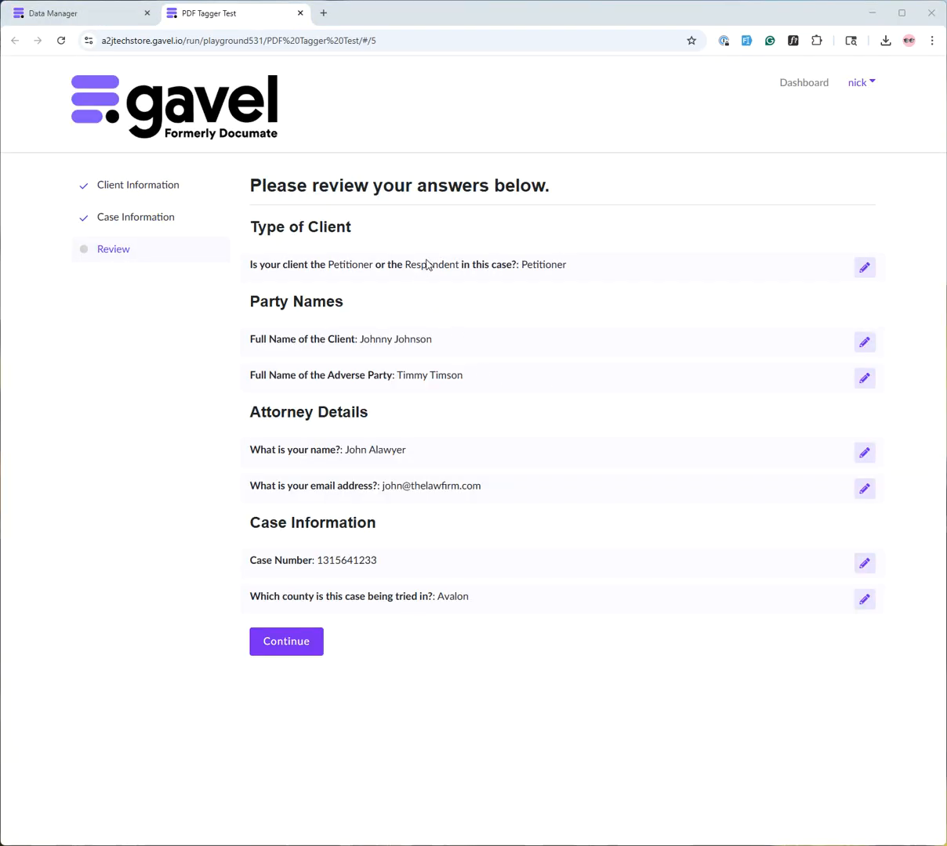
Submit the review with court county Avalon and open the generated Fl 120 Avalon PDF
left_click_drag(470, 598, 436, 597)
left_click(441, 651)
left_click(311, 643)
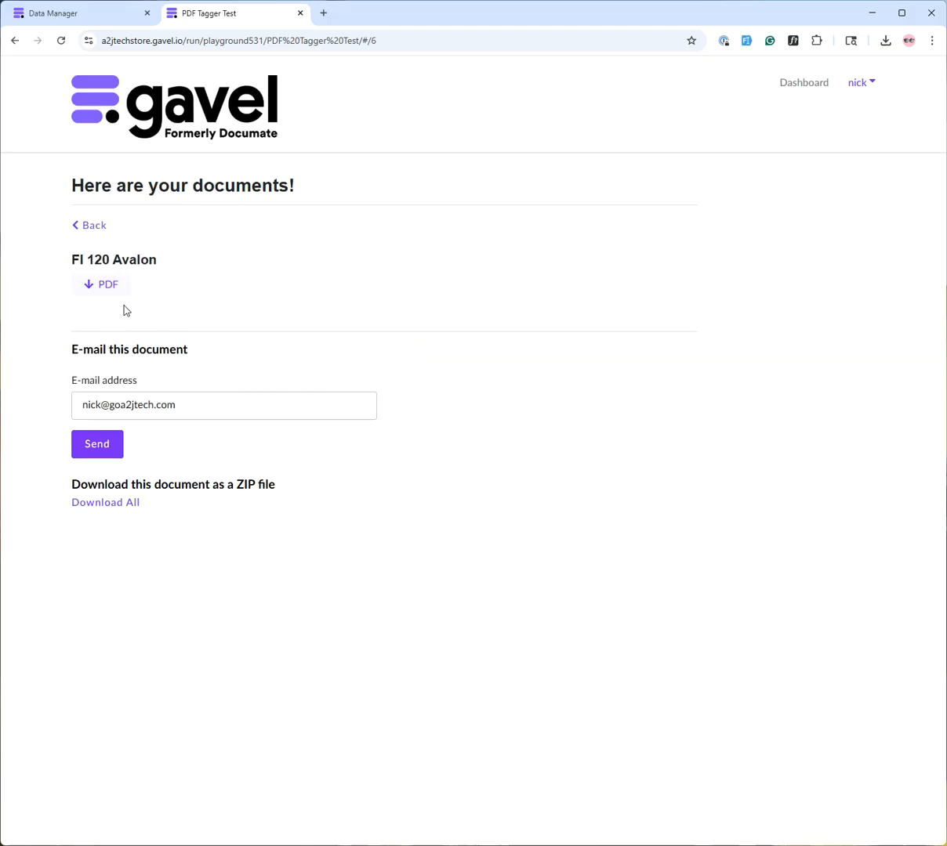
left_click_drag(160, 263, 73, 270)
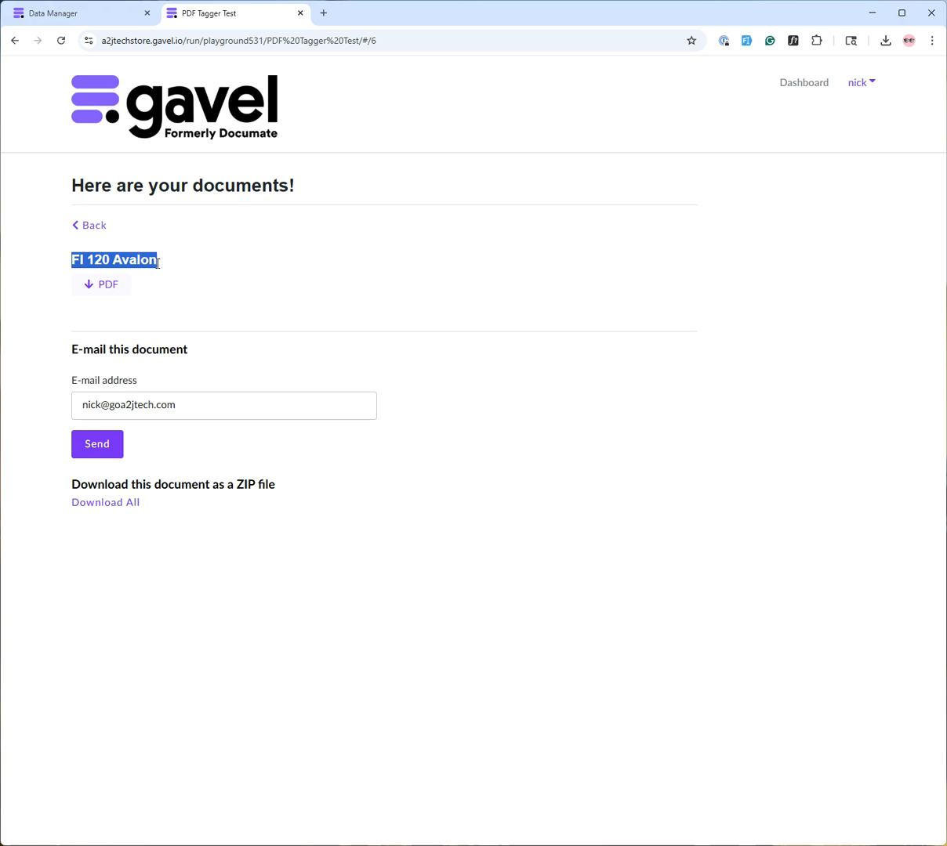
left_click(135, 251)
left_click(112, 285)
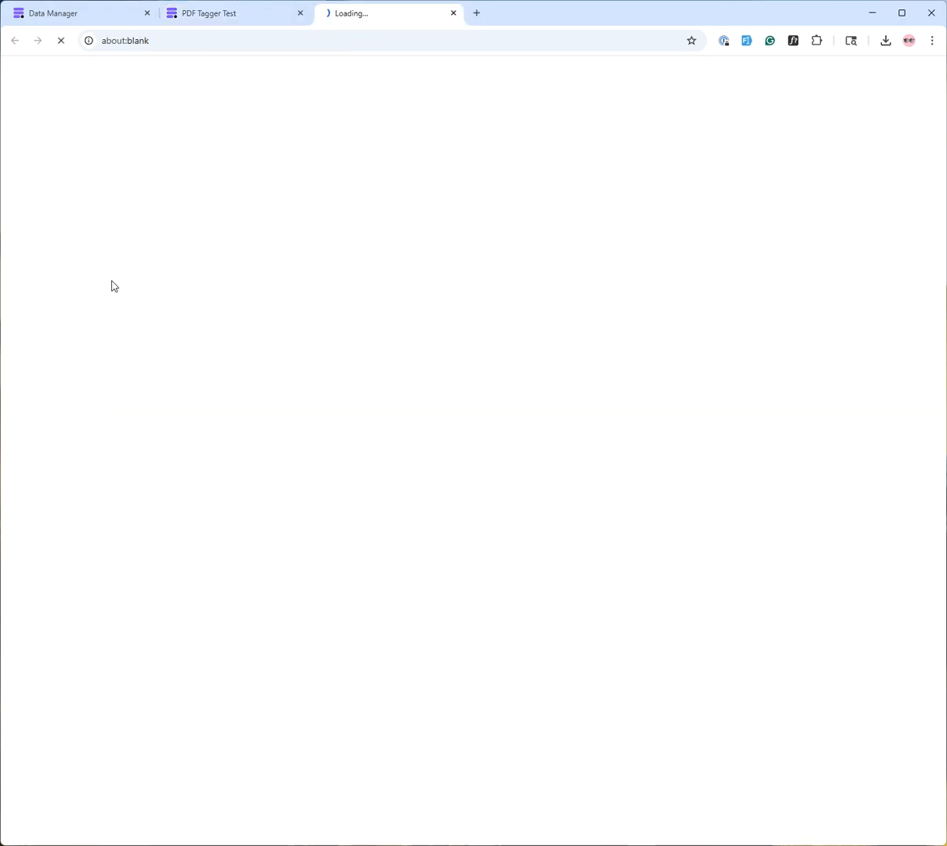